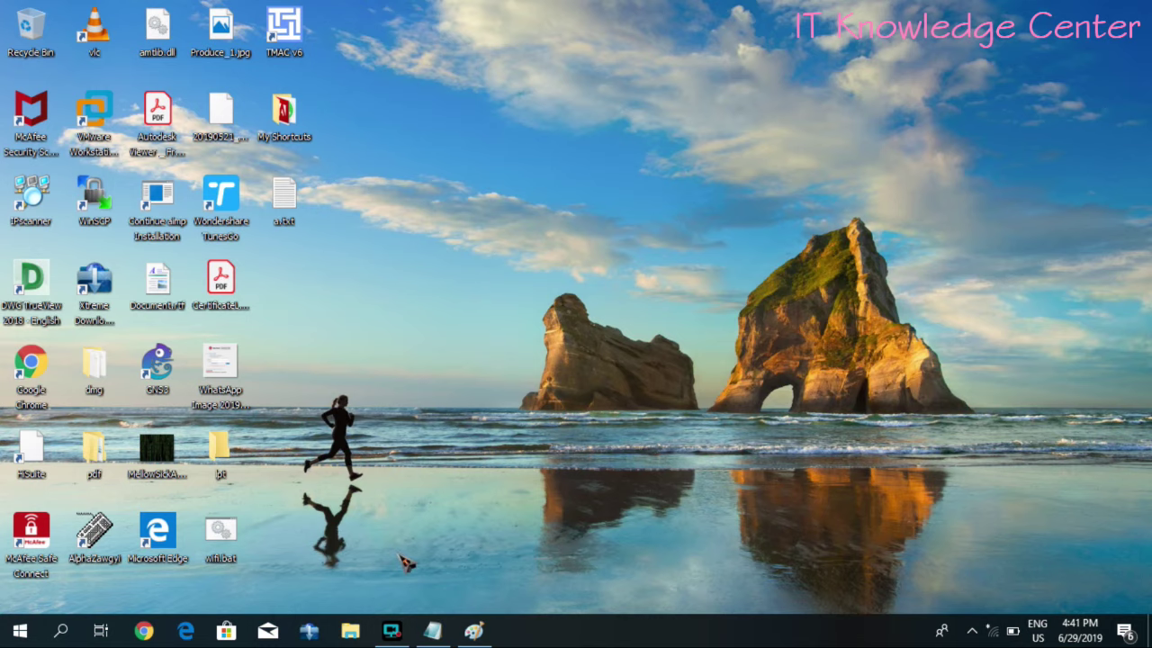
- Bring the Paint sketch forward and select the upper laptop-to-phone drawing
{"action": "left_click", "coordinate": [472, 629]}
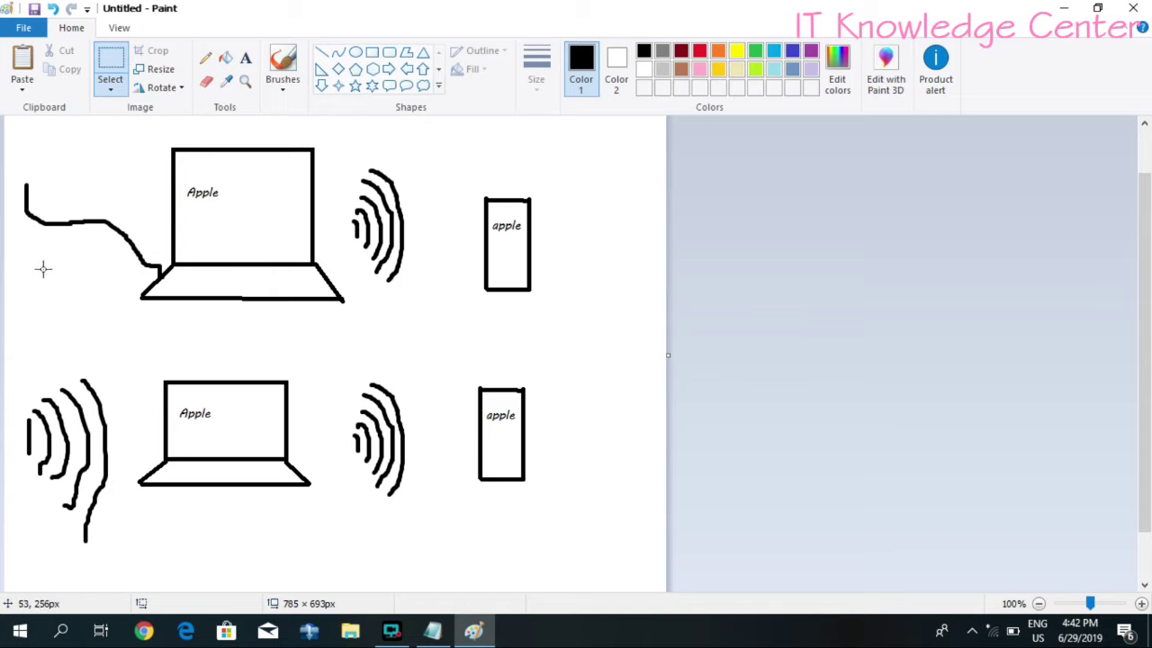
{"action": "left_click_drag", "start_coordinate": [13, 138], "coordinate": [574, 329]}
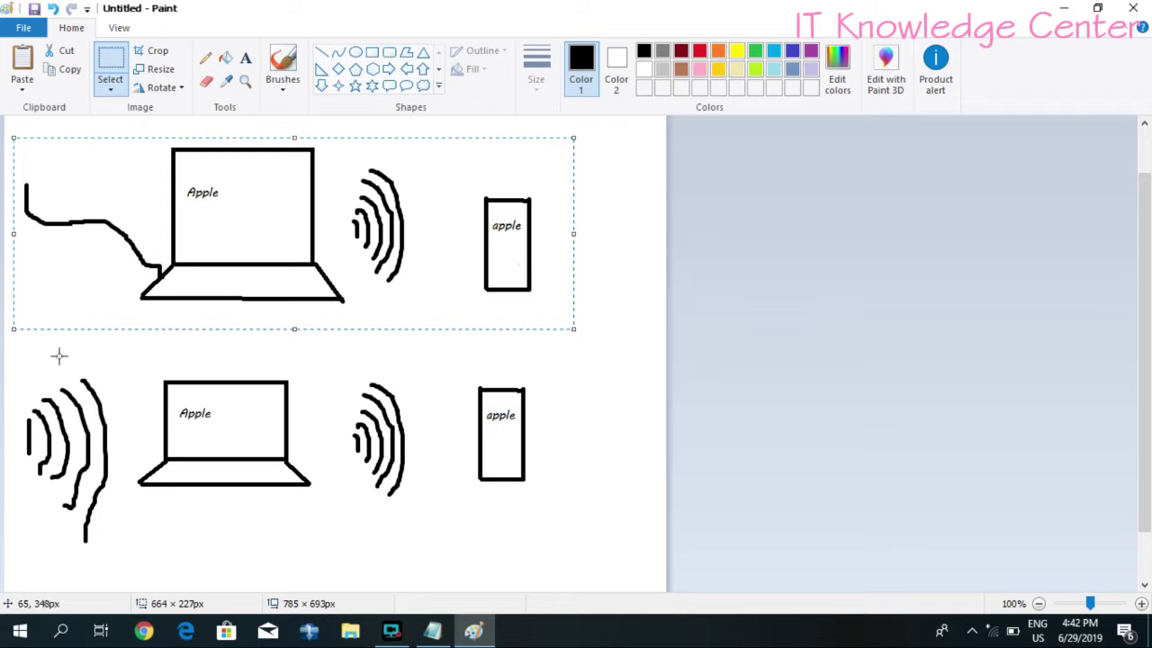
- Move the top drawing, undo the change, choose the Line shape, and minimize Paint
{"action": "mouse_move", "coordinate": [21, 365]}
{"action": "left_mouse_down"}
{"action": "mouse_move", "coordinate": [13, 351]}
{"action": "mouse_move", "coordinate": [163, 511]}
{"action": "left_mouse_up"}
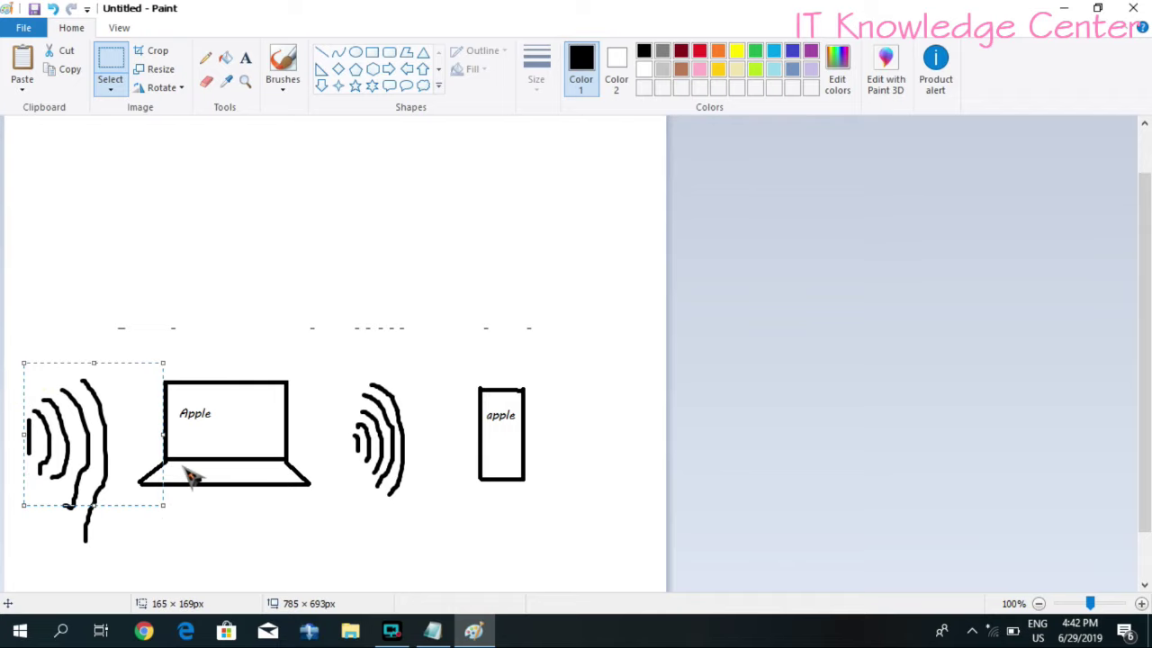
{"action": "key", "text": "ctrl+z"}
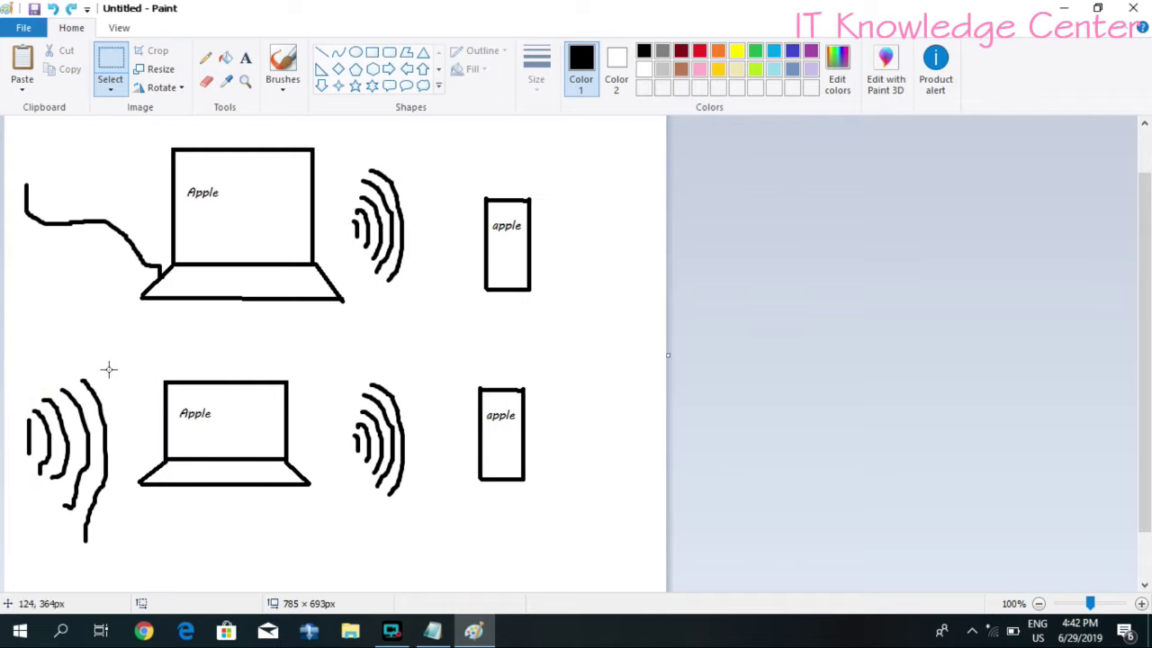
{"action": "left_click", "coordinate": [322, 52]}
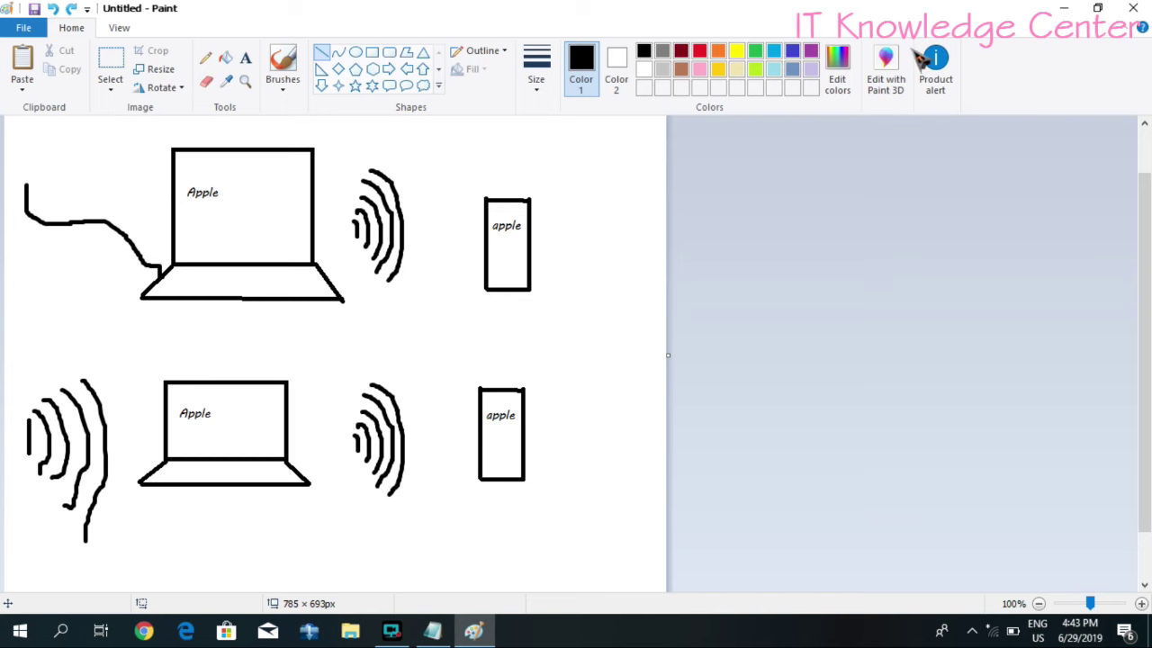
{"action": "left_click", "coordinate": [1062, 8]}
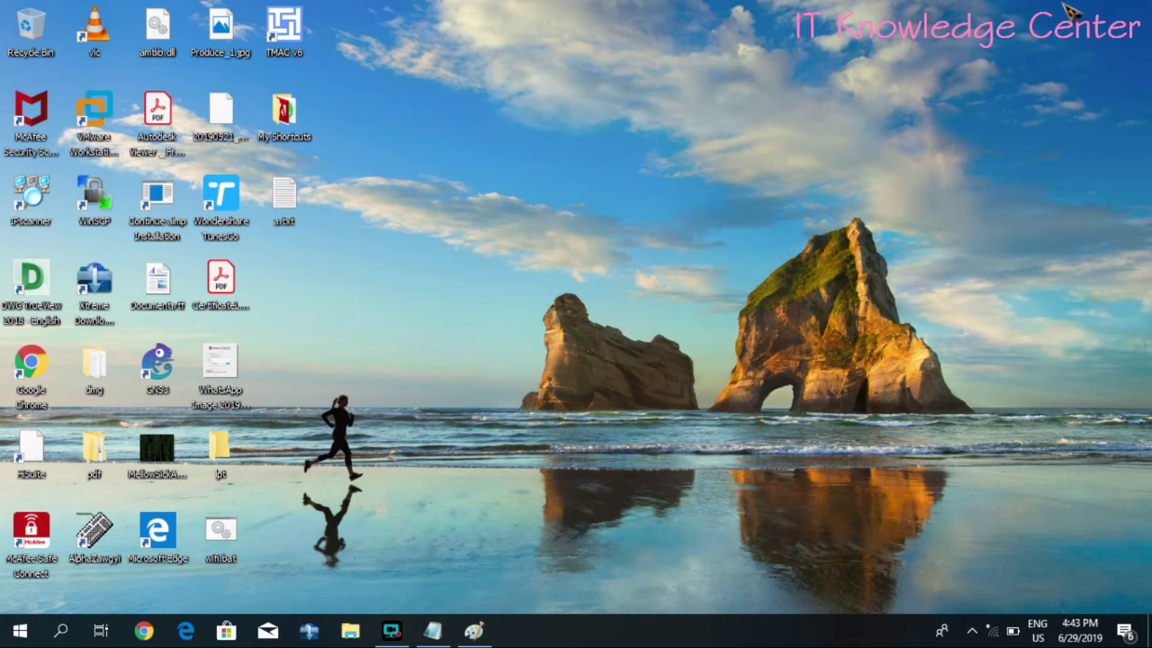
- Open Command Prompt via a 'cmd' search and move its window off the desktop icons
{"action": "key", "text": "super"}
{"action": "type", "text": "cmd"}
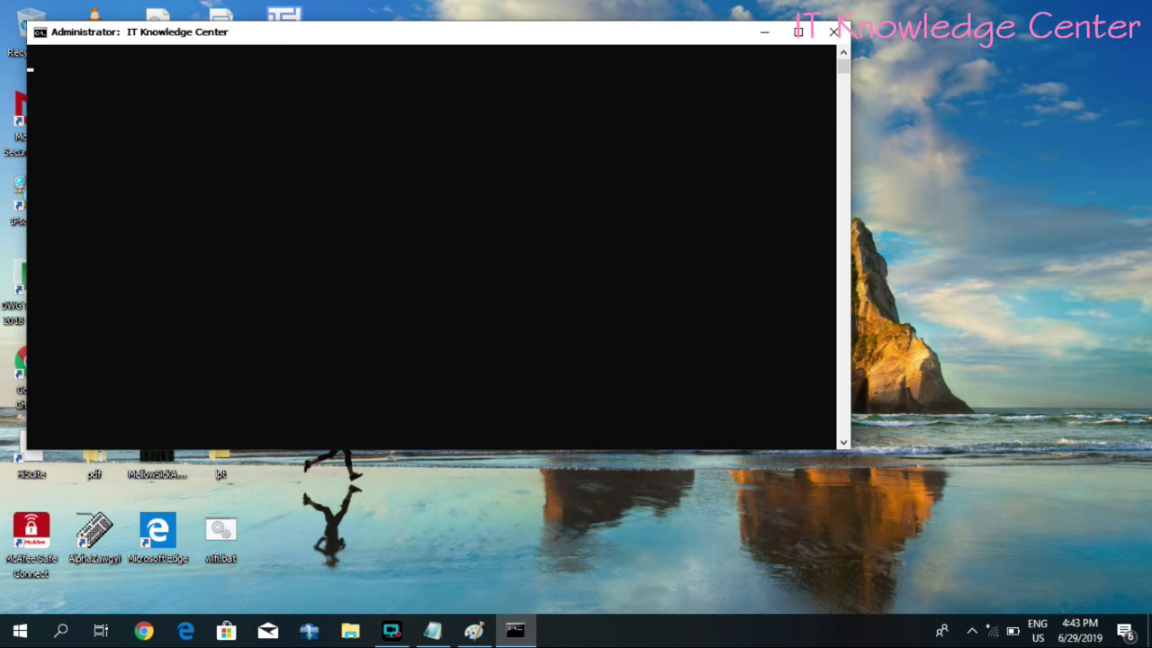
{"action": "left_click_drag", "start_coordinate": [566, 37], "coordinate": [799, 108]}
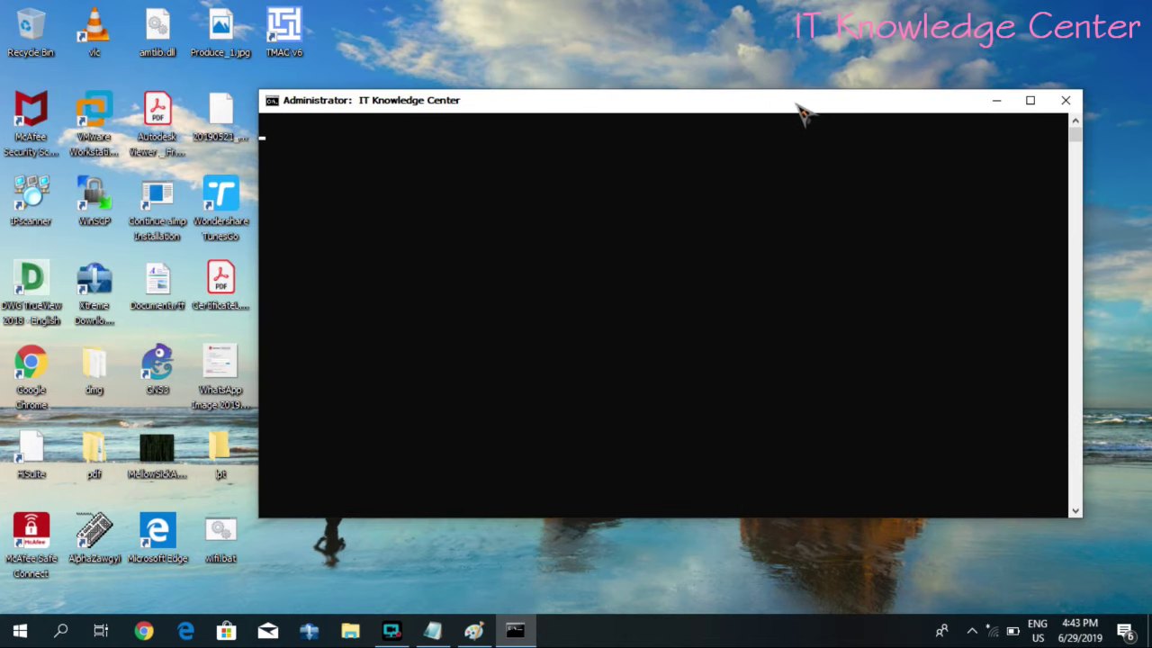
{"action": "left_click_drag", "start_coordinate": [588, 103], "coordinate": [644, 79]}
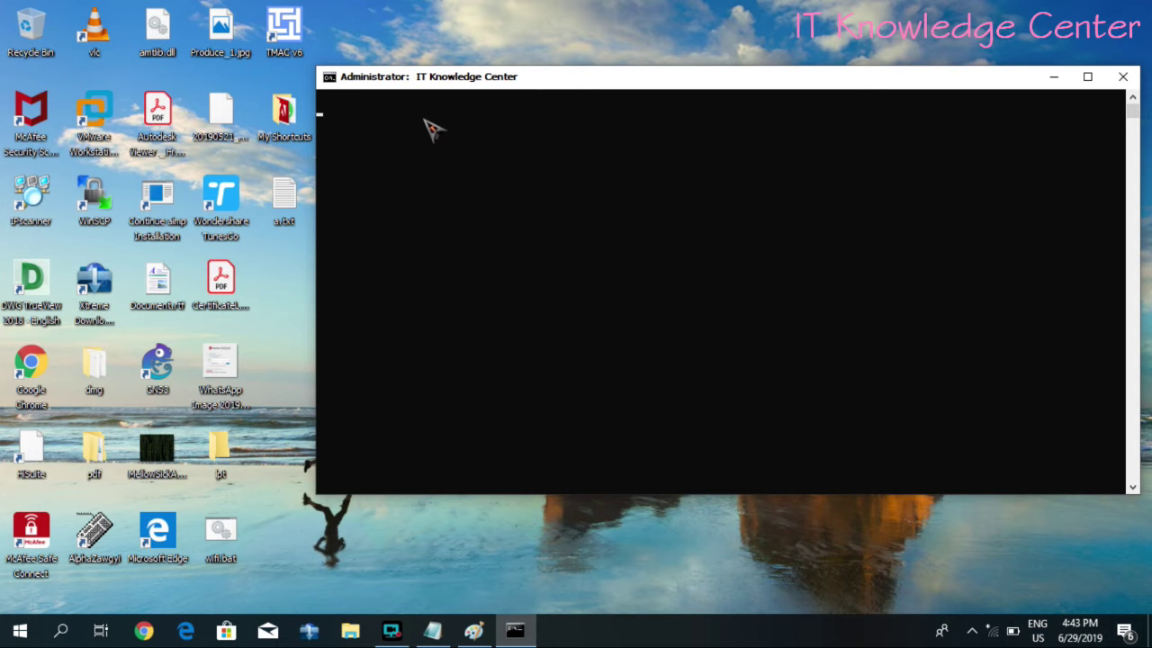
- Run 'prompt' and 'cls' to clear the console, then bring Paint back in front
{"action": "type", "text": "prompt"}
{"action": "key", "text": "Return"}
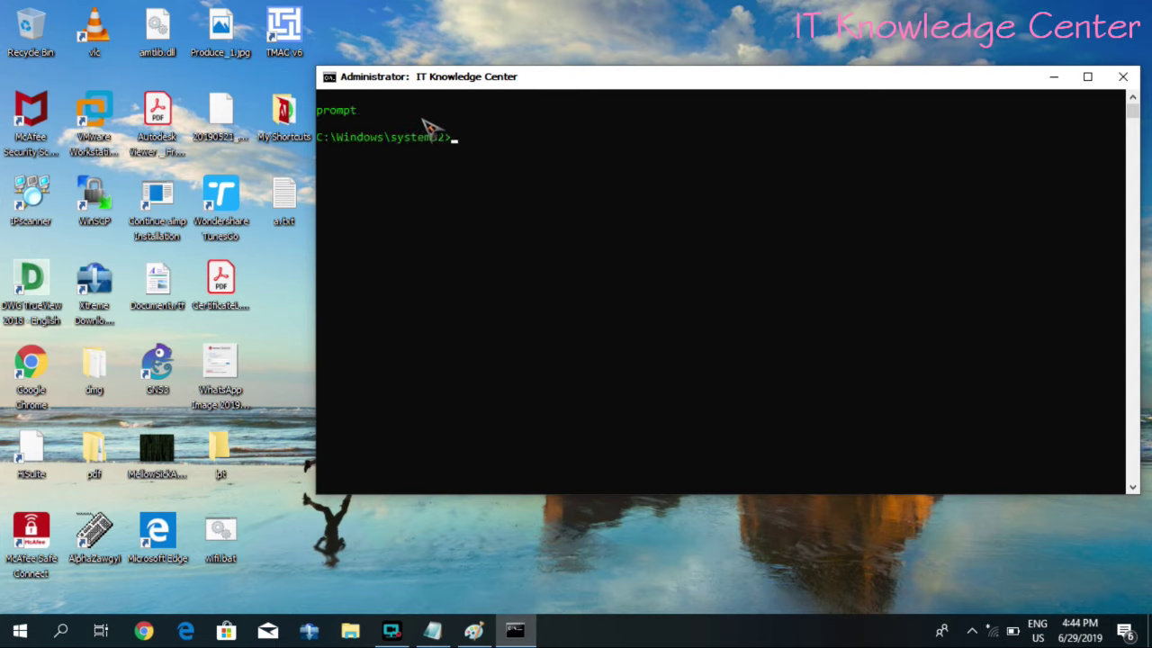
{"action": "type", "text": "cls"}
{"action": "key", "text": "Return"}
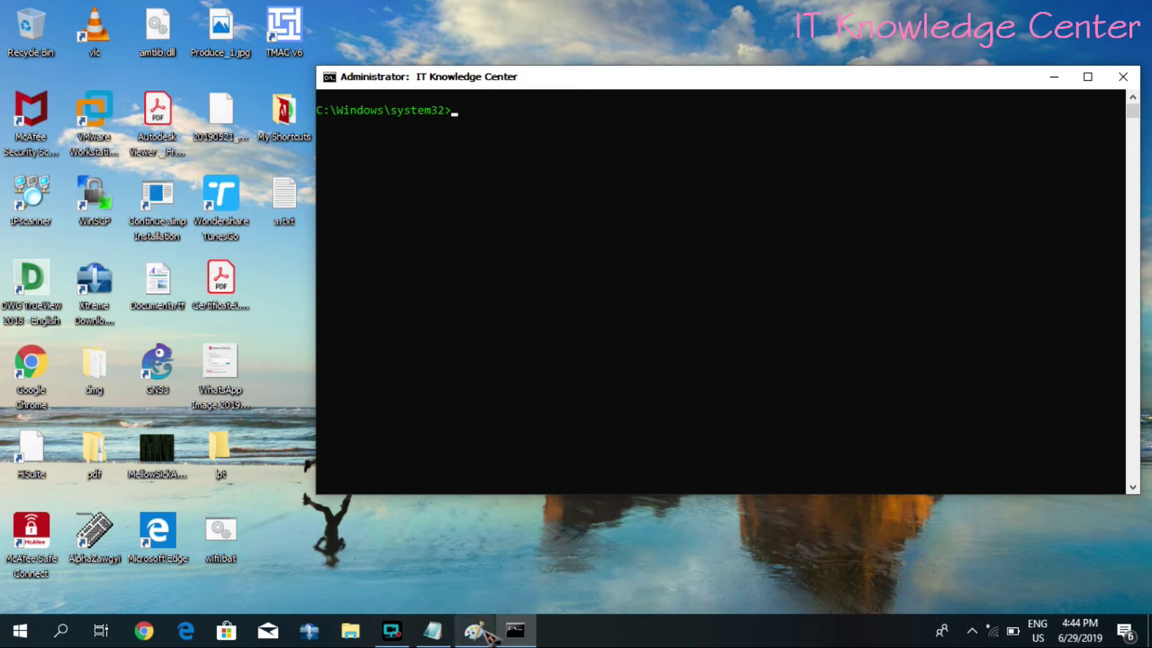
{"action": "left_click", "coordinate": [473, 629]}
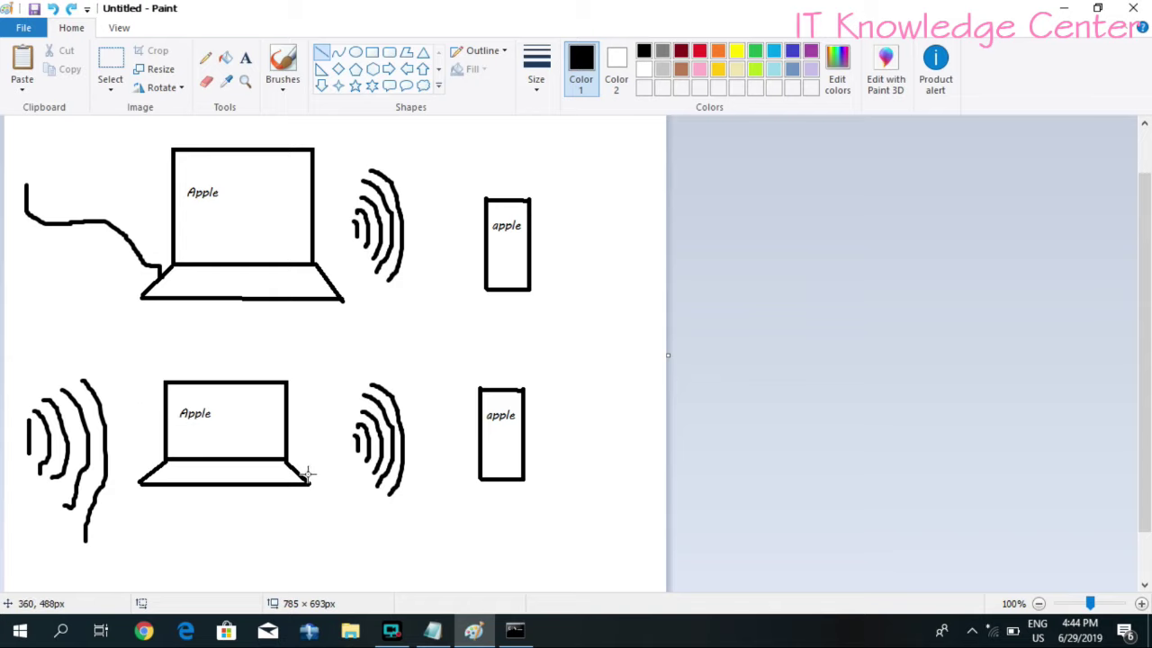
- Minimize Paint and move the administrator console toward the screen centre
{"action": "left_click", "coordinate": [1062, 9]}
{"action": "left_click_drag", "start_coordinate": [538, 81], "coordinate": [385, 165]}
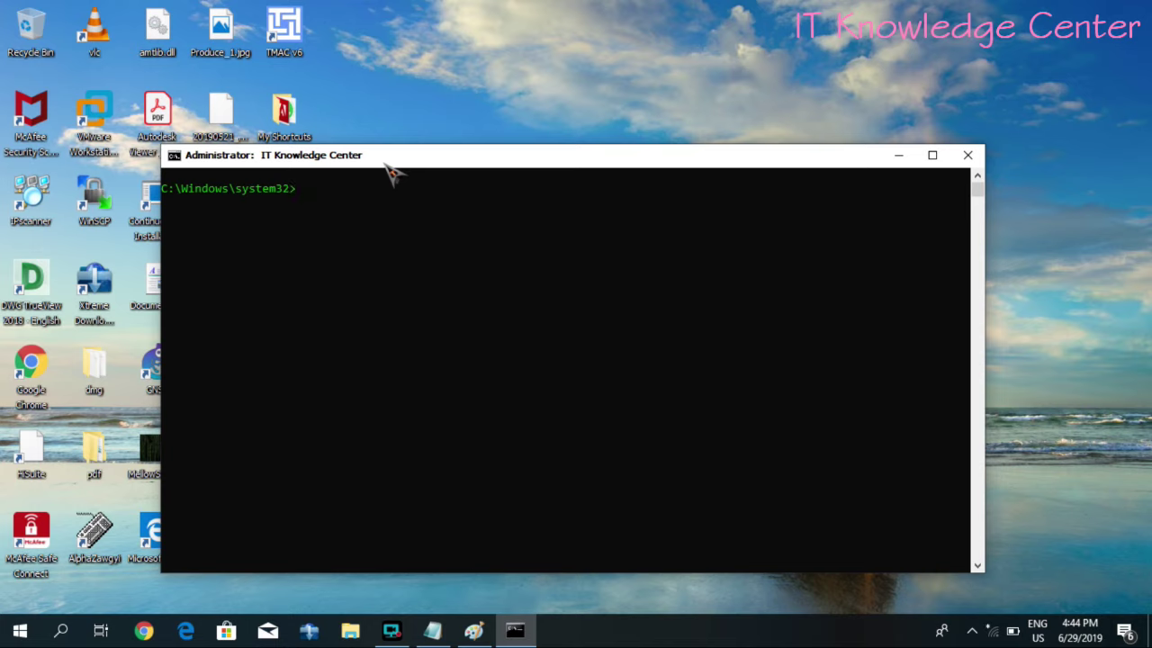
- Run 'netsh wlan show drivers', maximize the console, and highlight 'Hosted network supported : Yes'
{"action": "type", "text": "netsh wlan show drivers"}
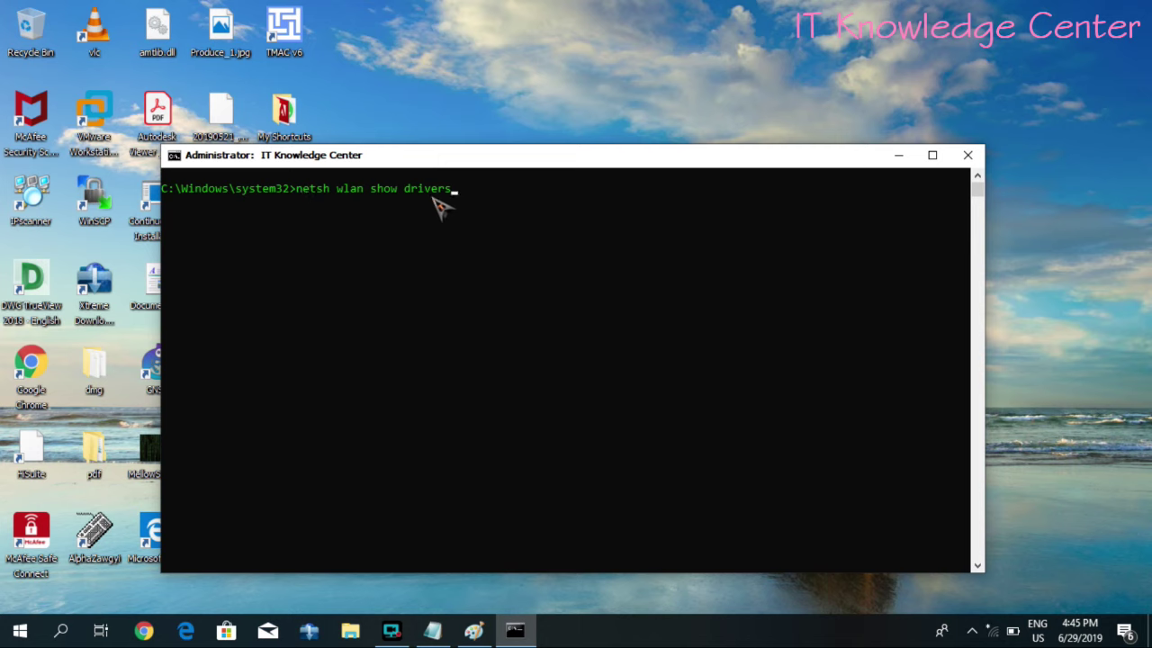
{"action": "key", "text": "Return"}
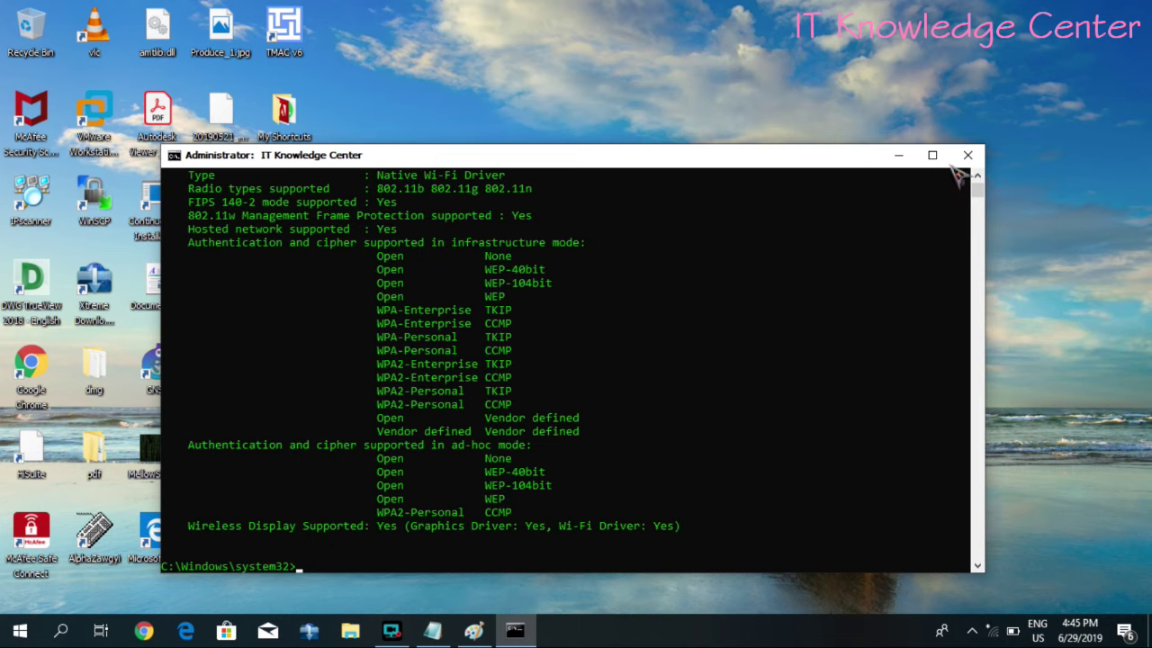
{"action": "double_click", "coordinate": [736, 149]}
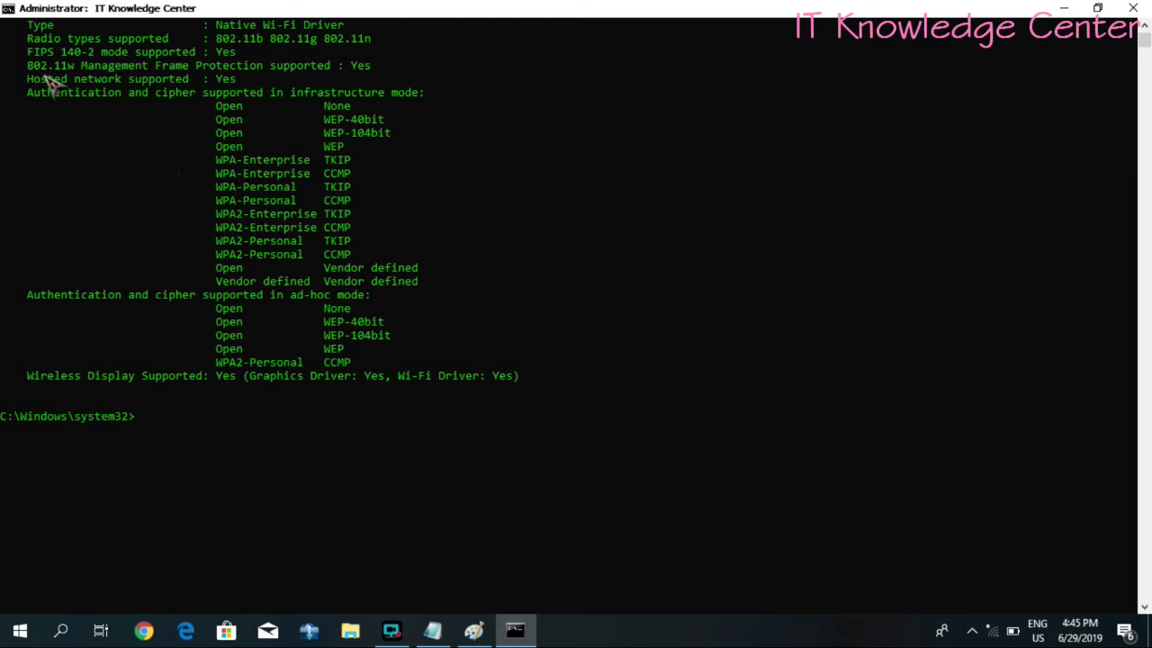
{"action": "left_click_drag", "start_coordinate": [27, 79], "coordinate": [237, 82]}
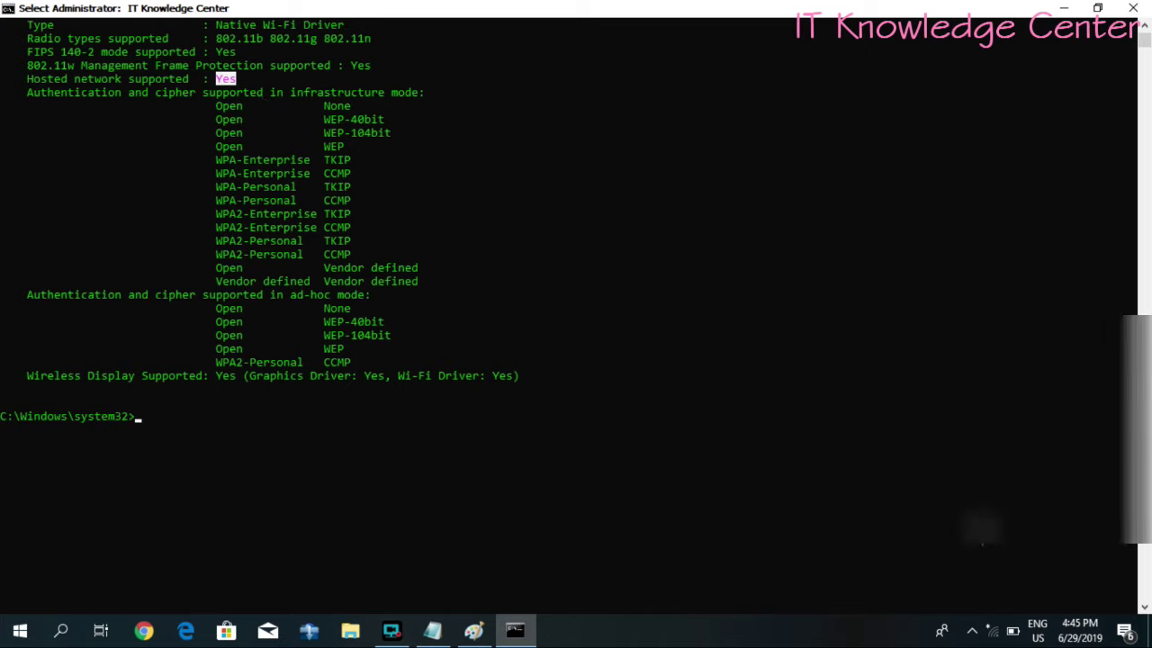
- Connect to the secured Huawei Wi-Fi network from the taskbar network list, then return to the console
{"action": "left_click", "coordinate": [990, 630]}
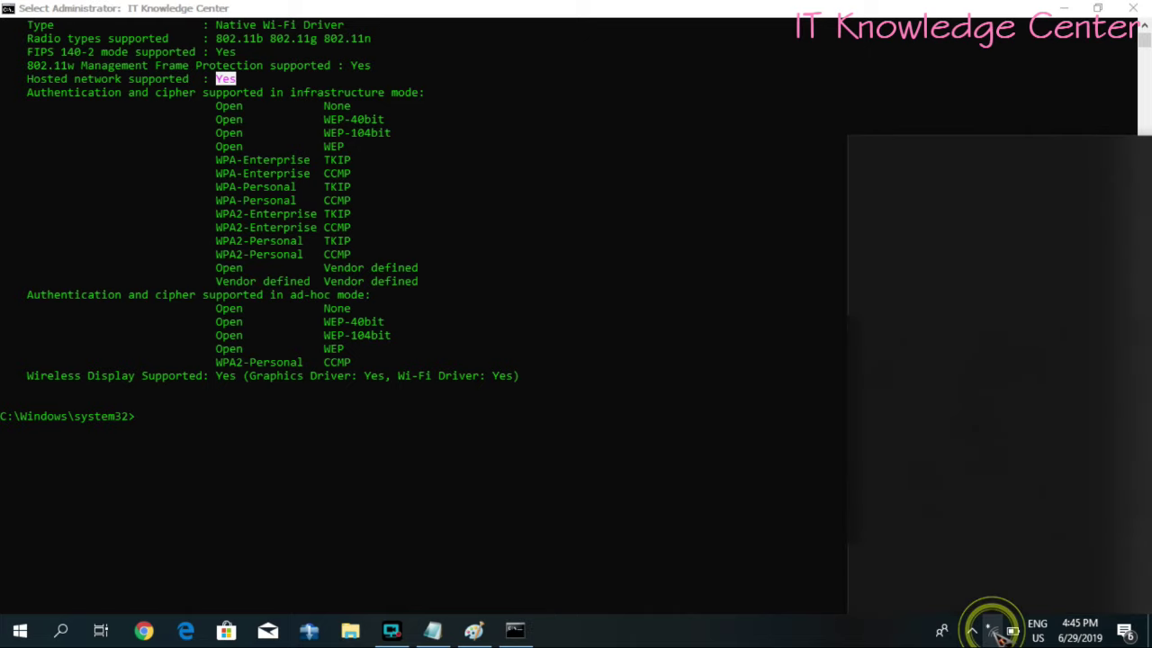
{"action": "left_click", "coordinate": [801, 476]}
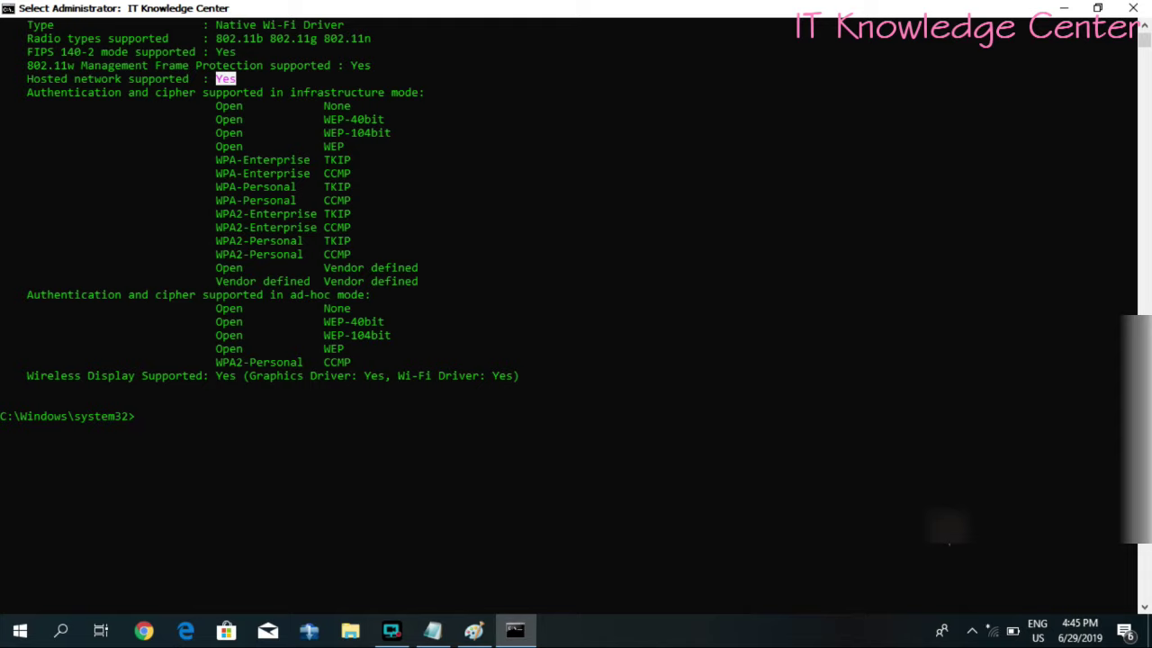
{"action": "left_click", "coordinate": [992, 631]}
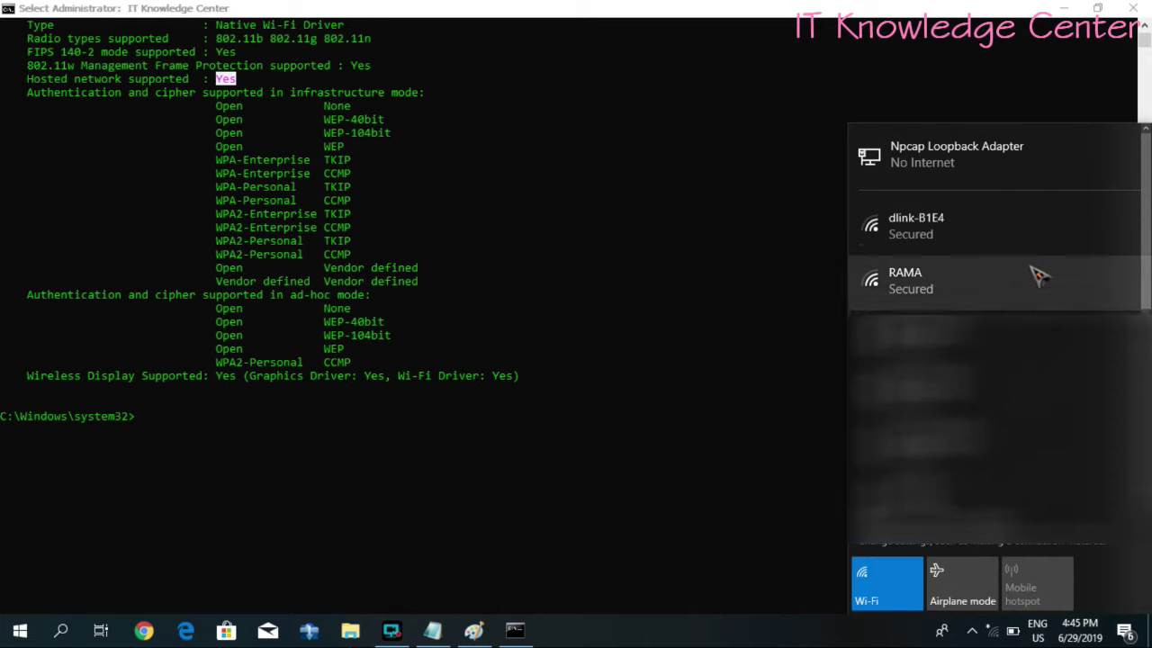
{"action": "left_click", "coordinate": [806, 346]}
{"action": "left_click", "coordinate": [989, 631]}
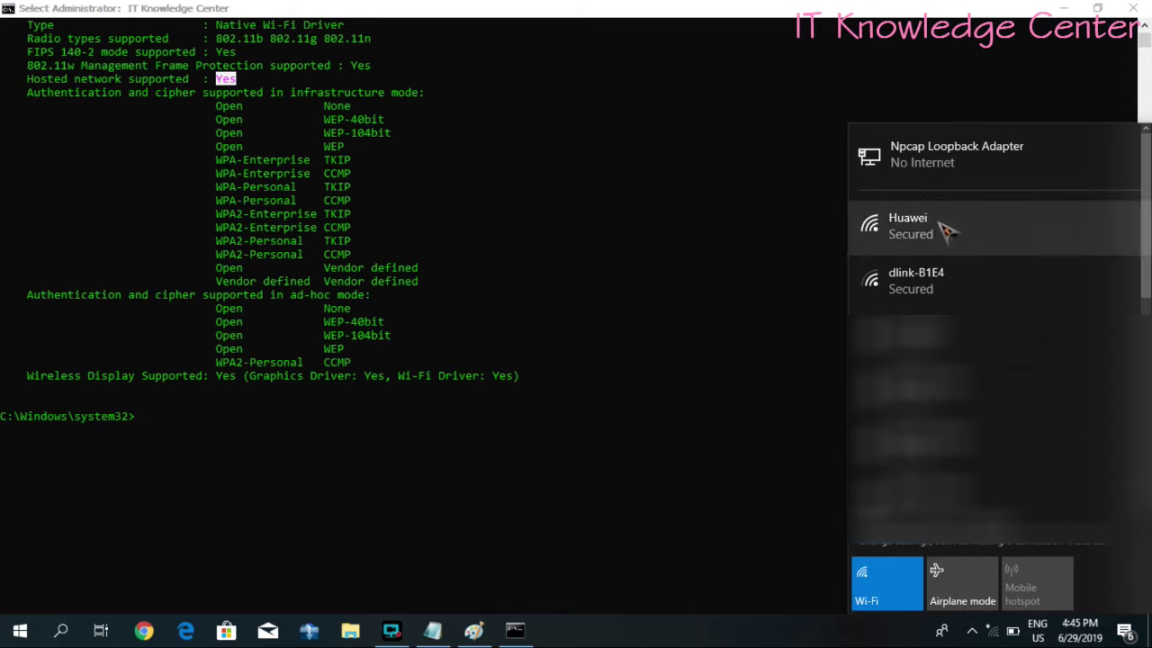
{"action": "left_click", "coordinate": [942, 223]}
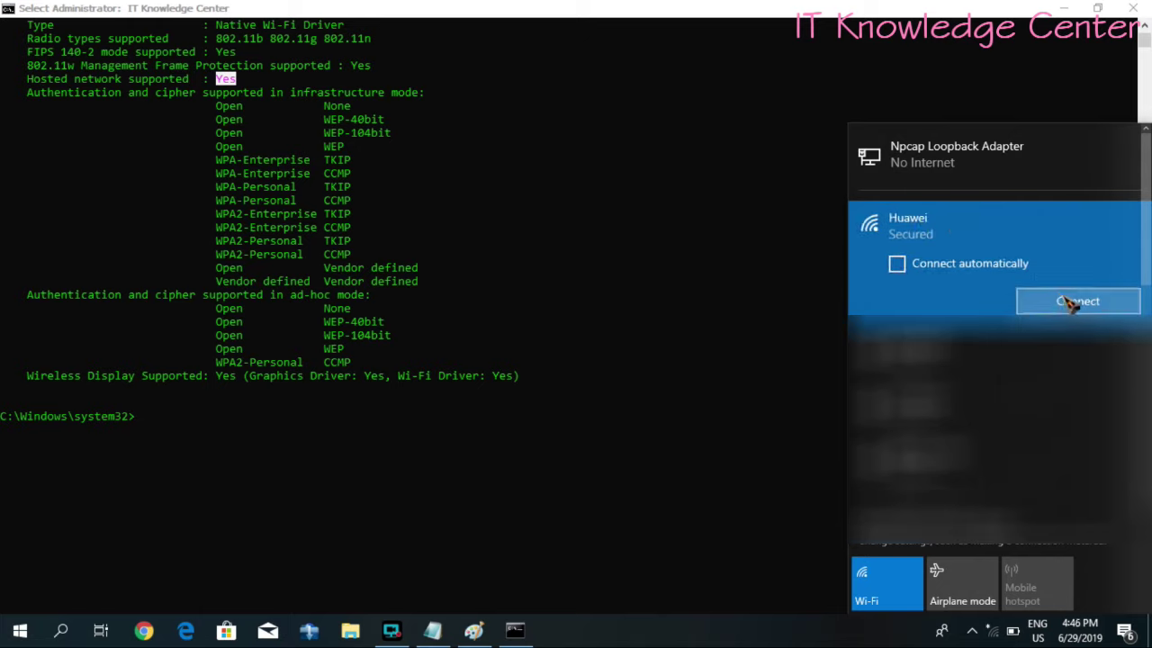
{"action": "left_click", "coordinate": [1072, 304]}
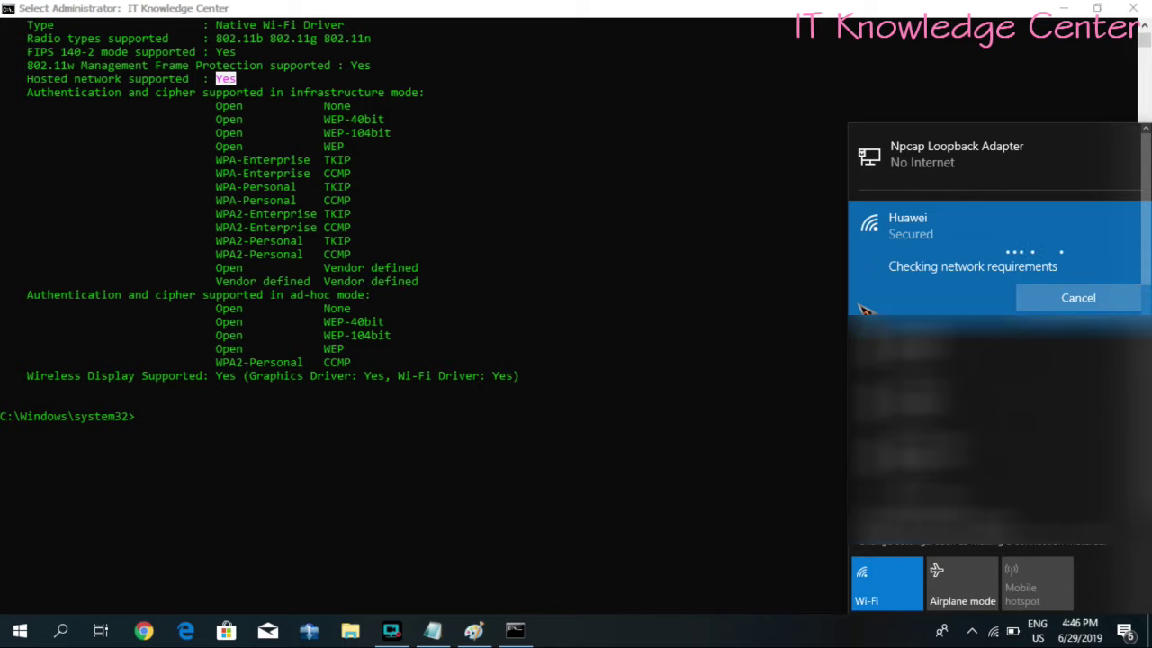
{"action": "left_click", "coordinate": [830, 314]}
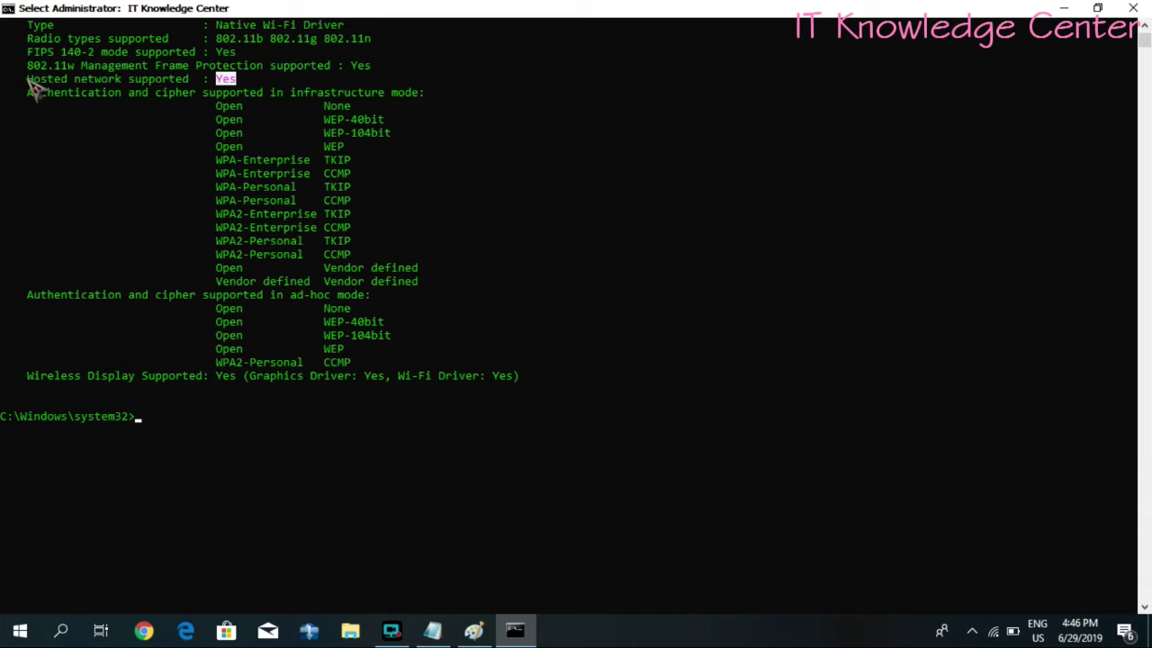
- Highlight the Hosted network line and begin typing 'netsh wlan set hostednetwork mode=allow ssid='
{"action": "left_click_drag", "start_coordinate": [28, 80], "coordinate": [245, 93]}
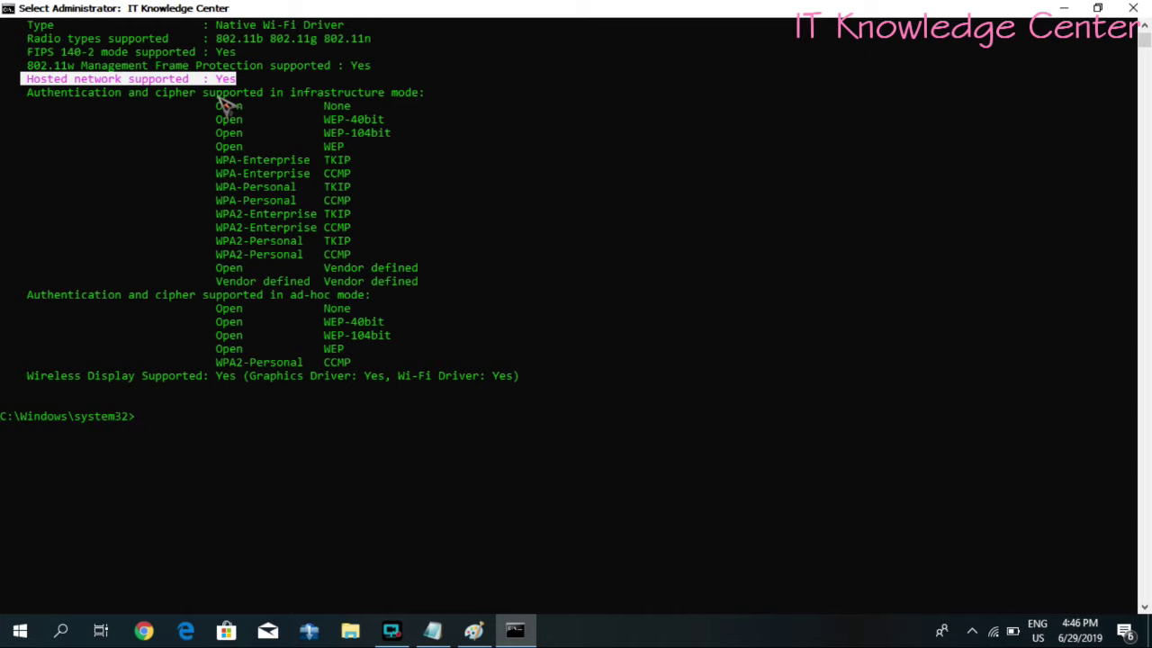
{"action": "type", "text": "netsh wlan"}
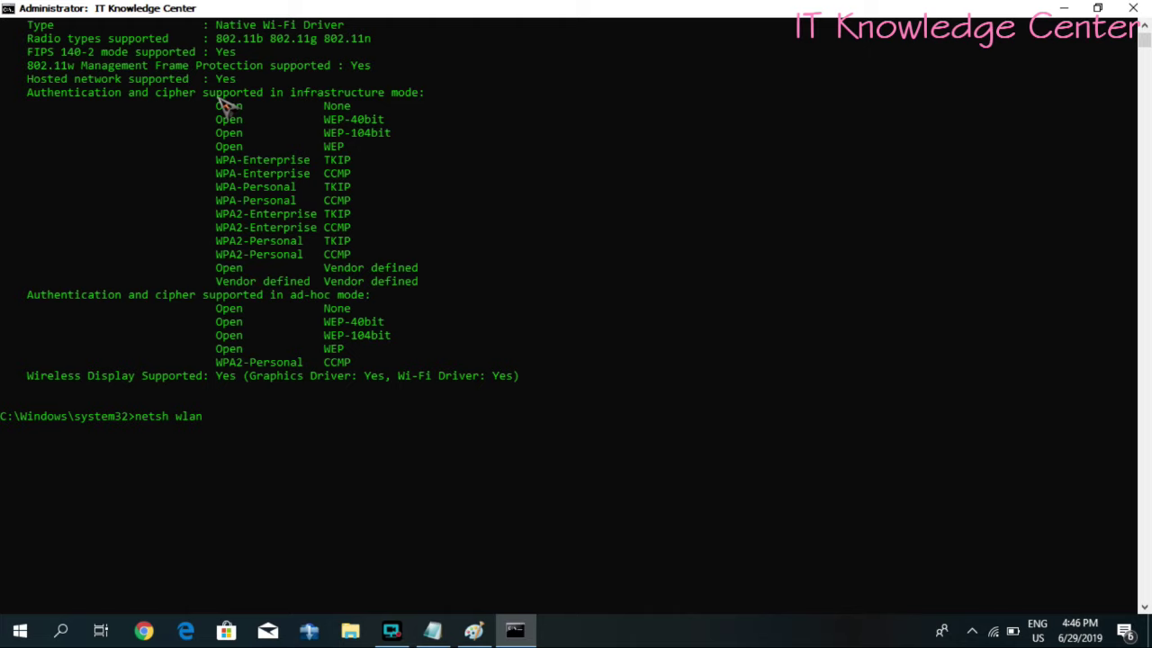
{"action": "type", "text": " set hostednetwork"}
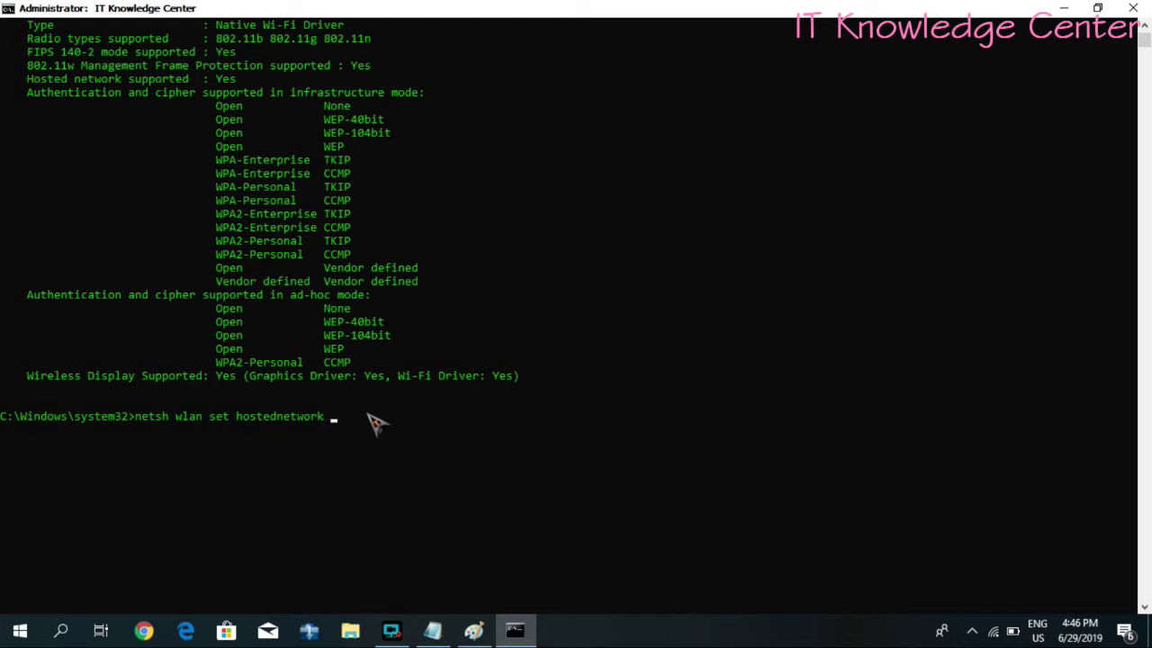
{"action": "type", "text": "mode=allow sss"}
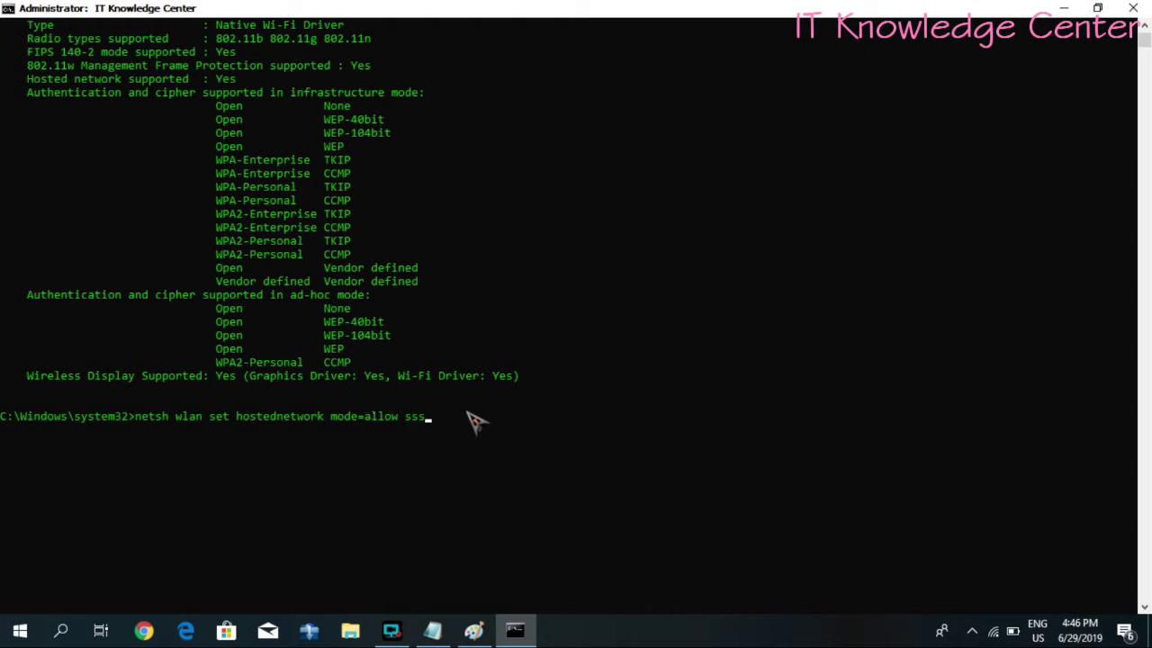
{"action": "key", "text": "BackSpace"}
{"action": "type", "text": "id="}
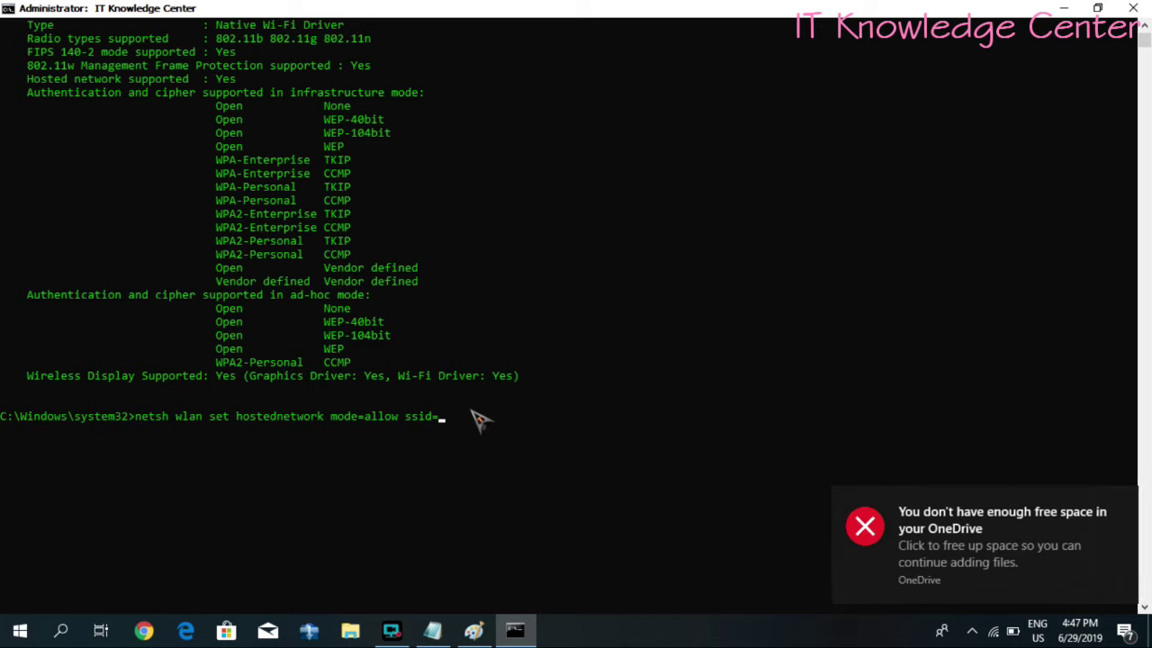
- Dismiss the OneDrive toast and run the command with ssid=LaptopWifi and a key passphrase
{"action": "left_click", "coordinate": [1123, 504]}
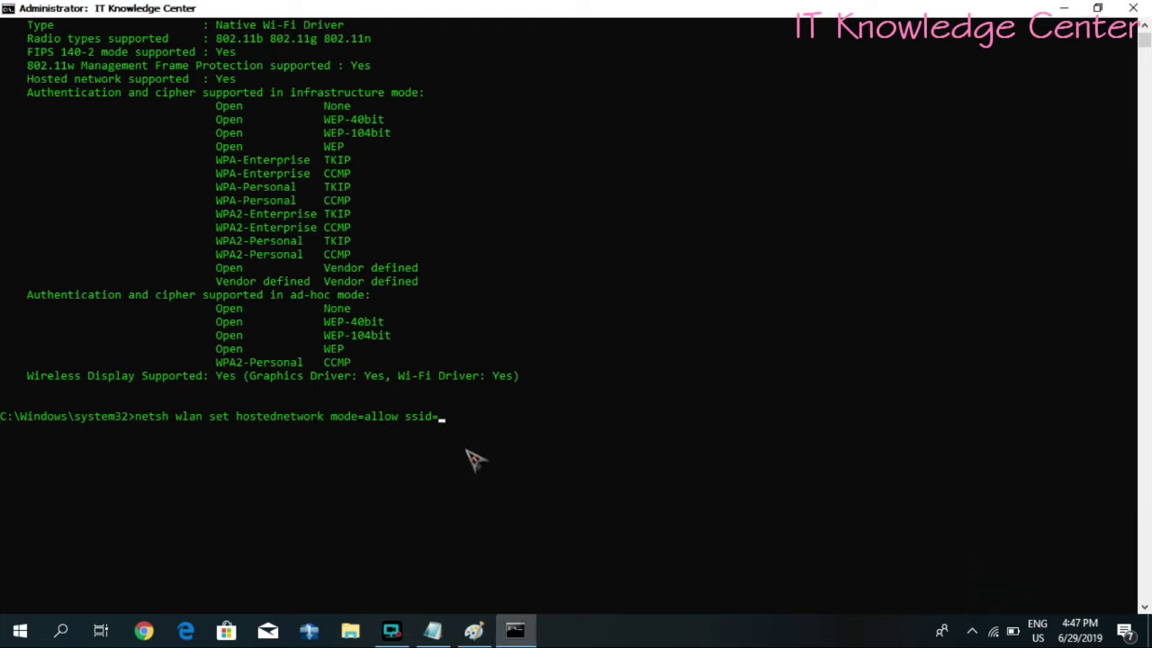
{"action": "type", "text": "WiFi"}
{"action": "key", "text": "BackSpace"}
{"action": "key", "text": "BackSpace"}
{"action": "key", "text": "BackSpace"}
{"action": "key", "text": "BackSpace"}
{"action": "type", "text": "LaptopWifi"}
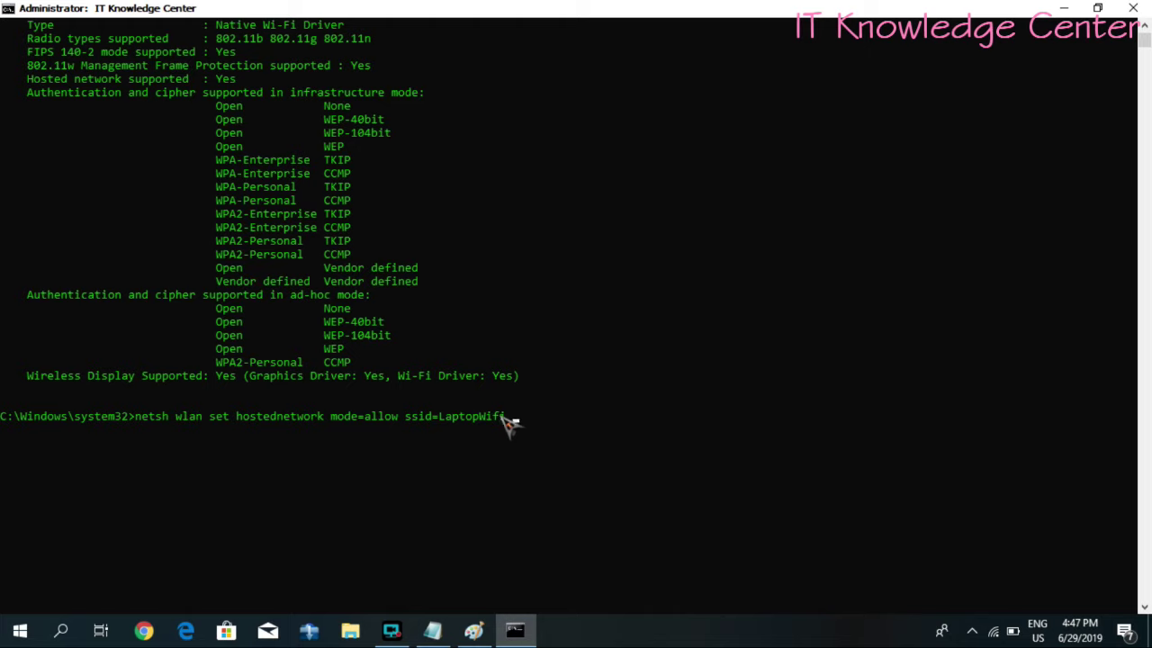
{"action": "type", "text": "key=12345678"}
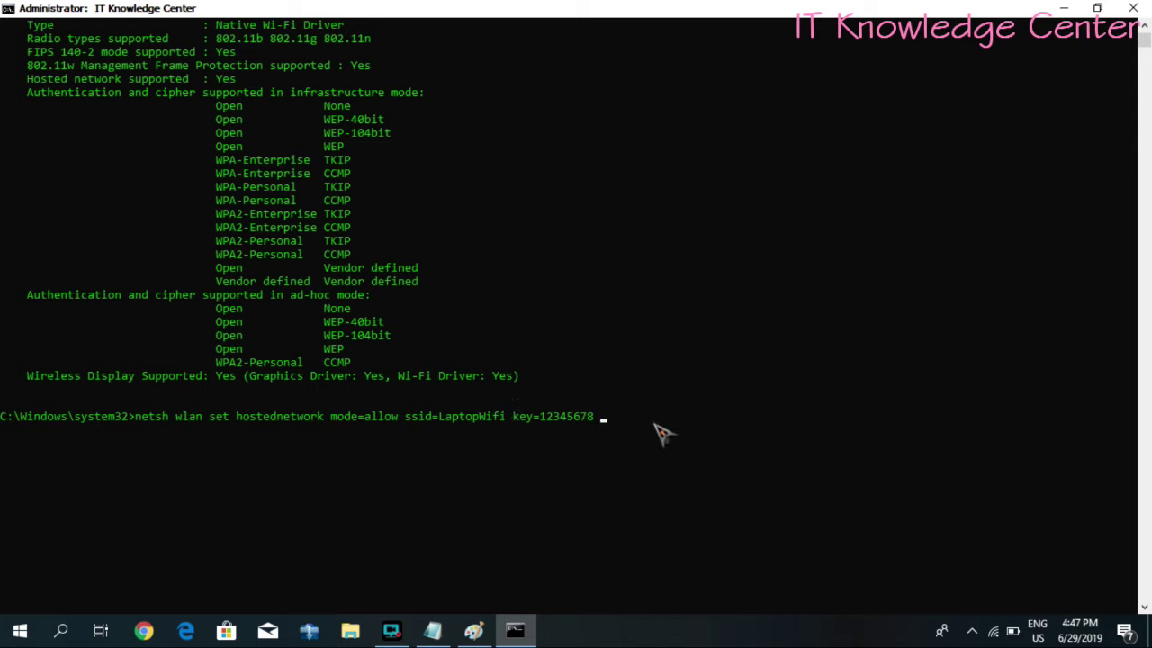
{"action": "key", "text": "Return"}
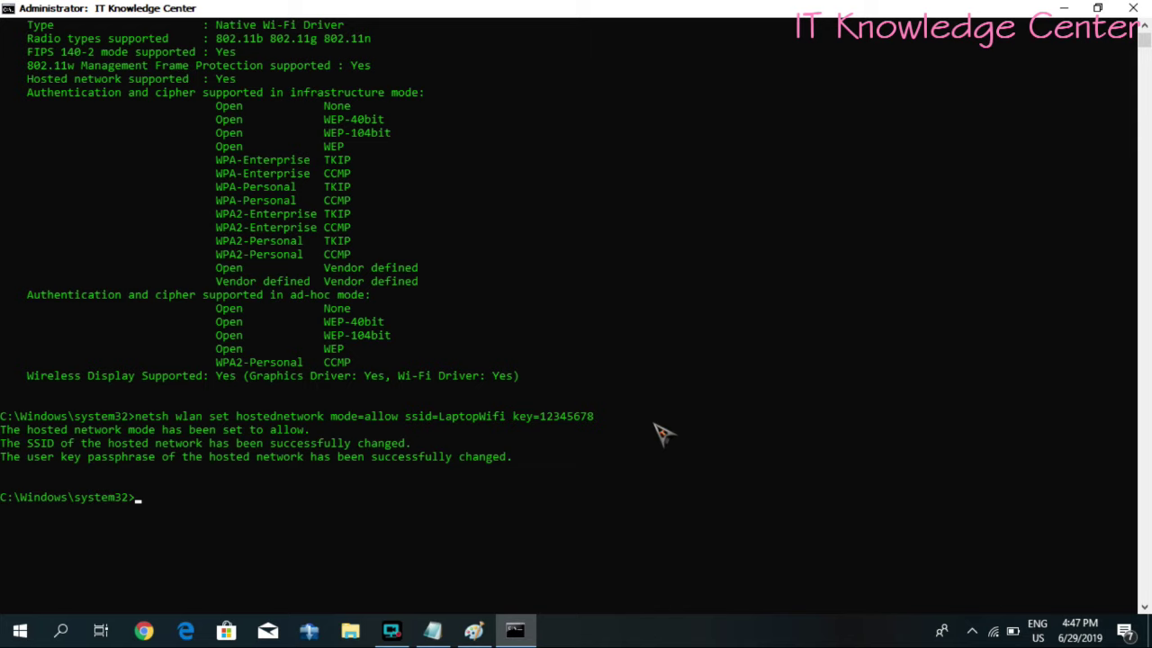
- Highlight the LaptopWifi SSID and passphrase values in the confirmed output
{"action": "scroll", "coordinate": [202, 484], "scroll_direction": "down", "scroll_amount": 1}
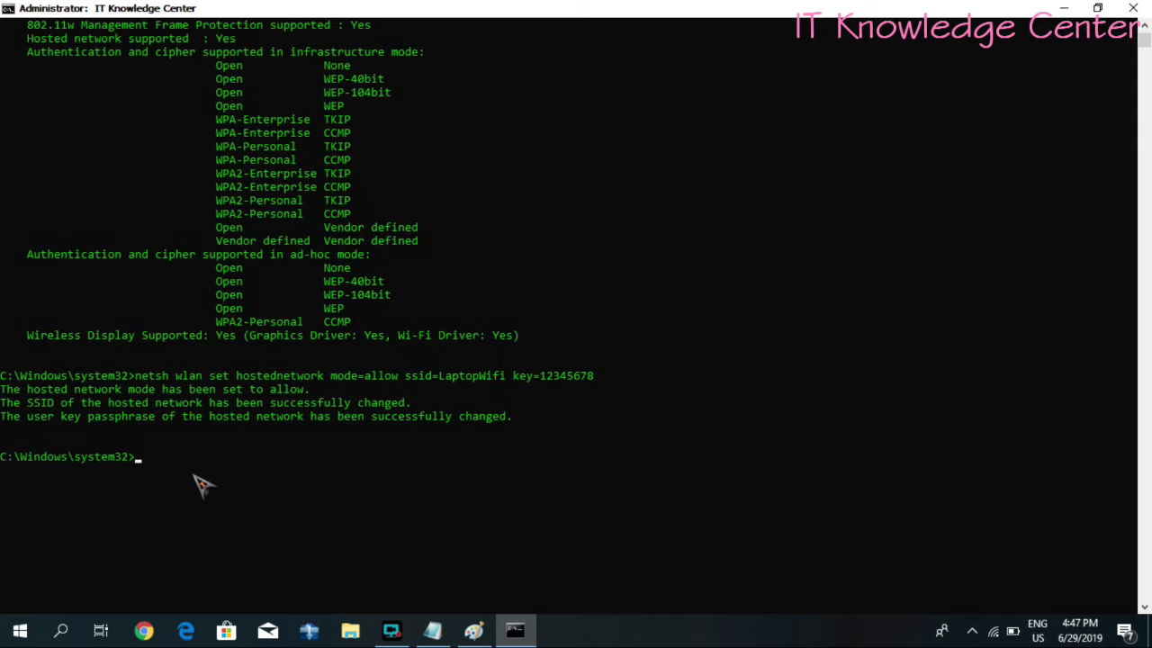
{"action": "scroll", "coordinate": [202, 484], "scroll_direction": "down", "scroll_amount": 1}
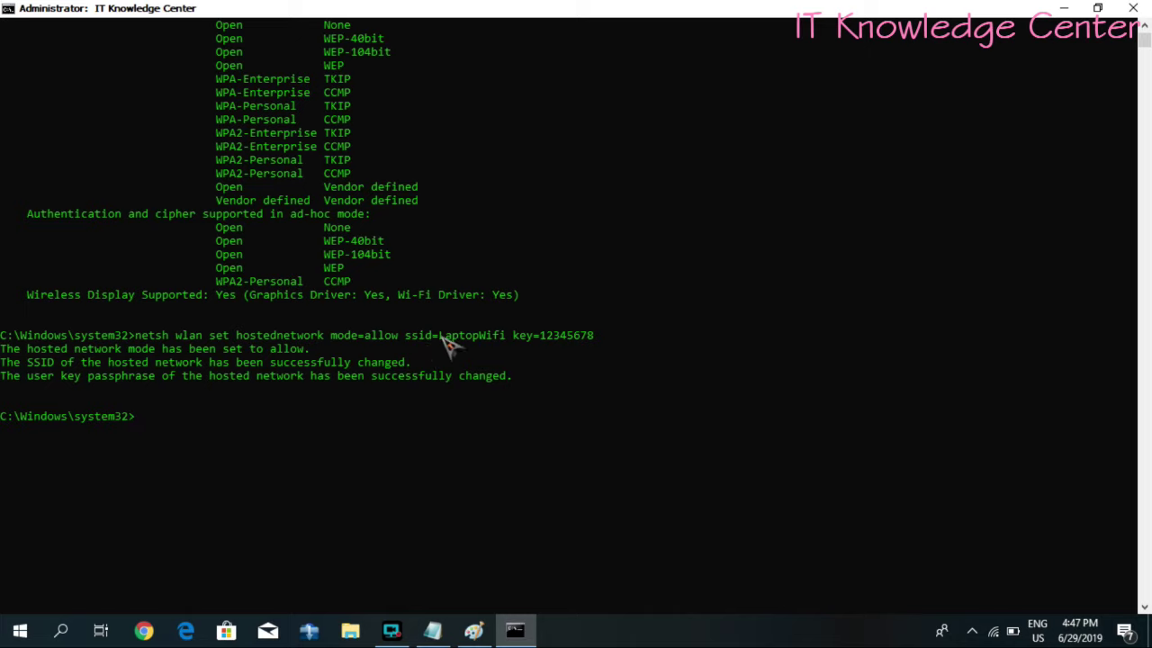
{"action": "left_click_drag", "start_coordinate": [440, 335], "coordinate": [594, 335]}
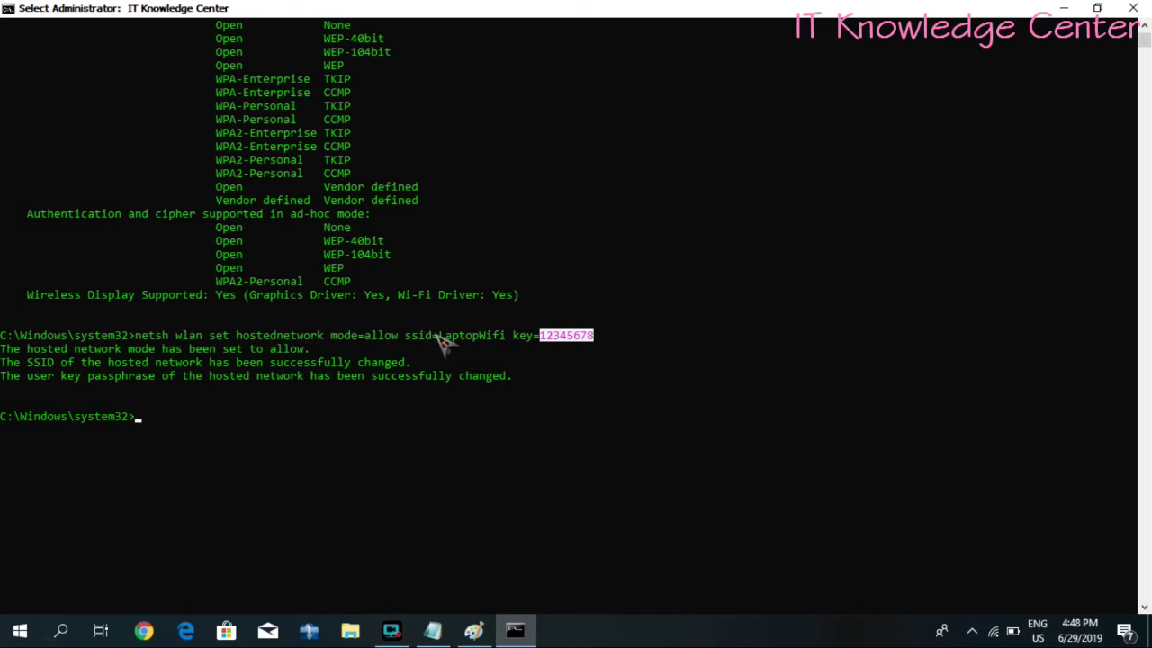
{"action": "left_click_drag", "start_coordinate": [439, 335], "coordinate": [593, 336]}
- Run 'netsh wlan start hostednetwork' to start the LaptopWifi hotspot
{"action": "type", "text": "netsh wlan start hostedne"}
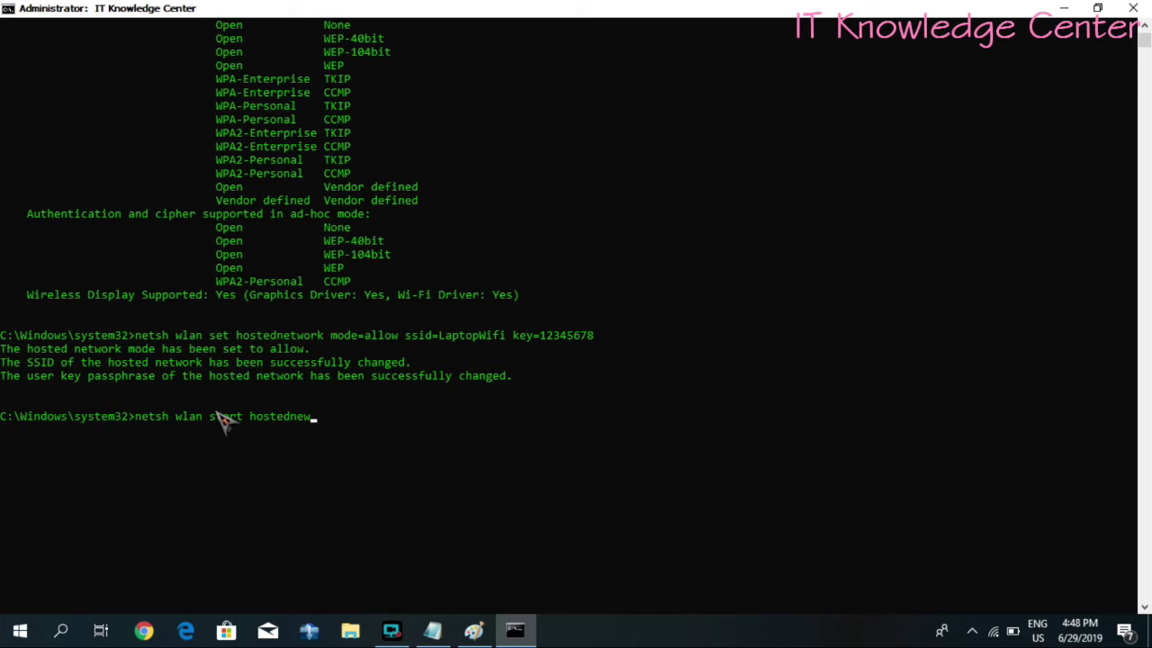
{"action": "type", "text": "twork"}
{"action": "key", "text": "Return"}
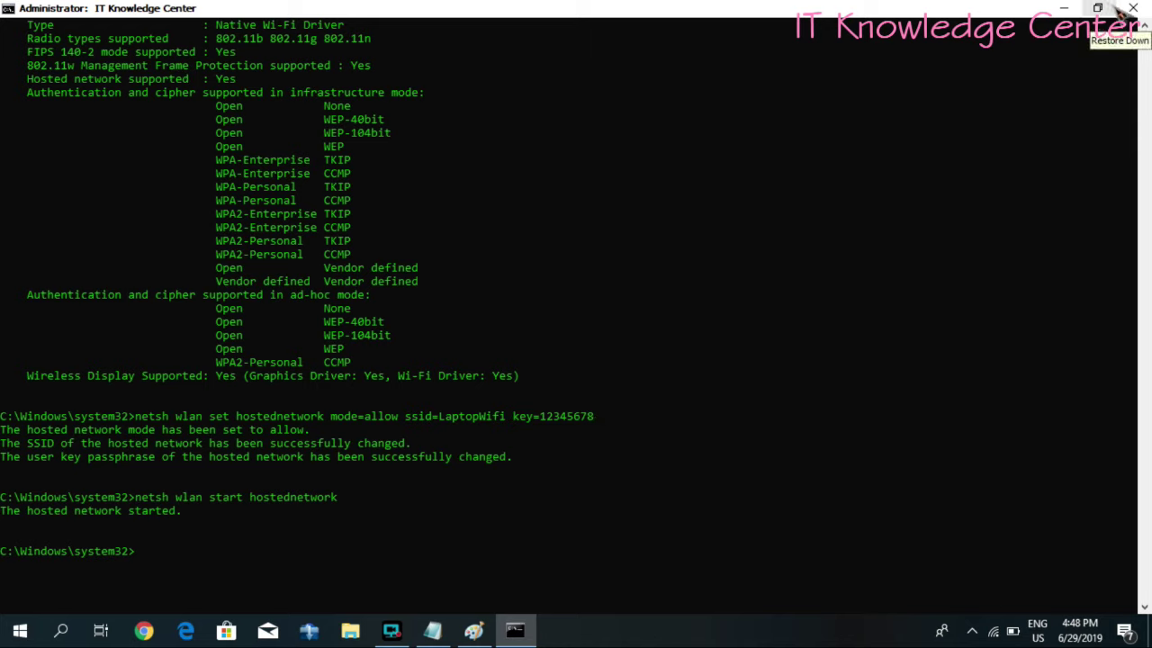
- Minimize the console and run ncpa.cpl from the Run dialog to open Network Connections
{"action": "left_click", "coordinate": [1064, 9]}
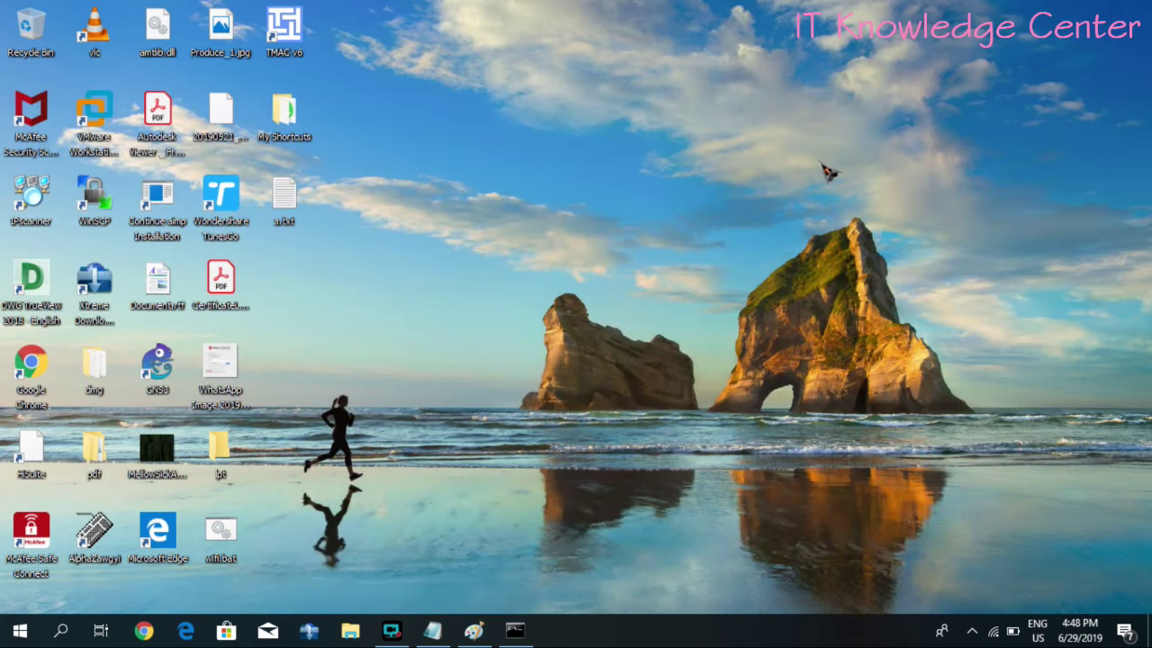
{"action": "key", "text": "super+r"}
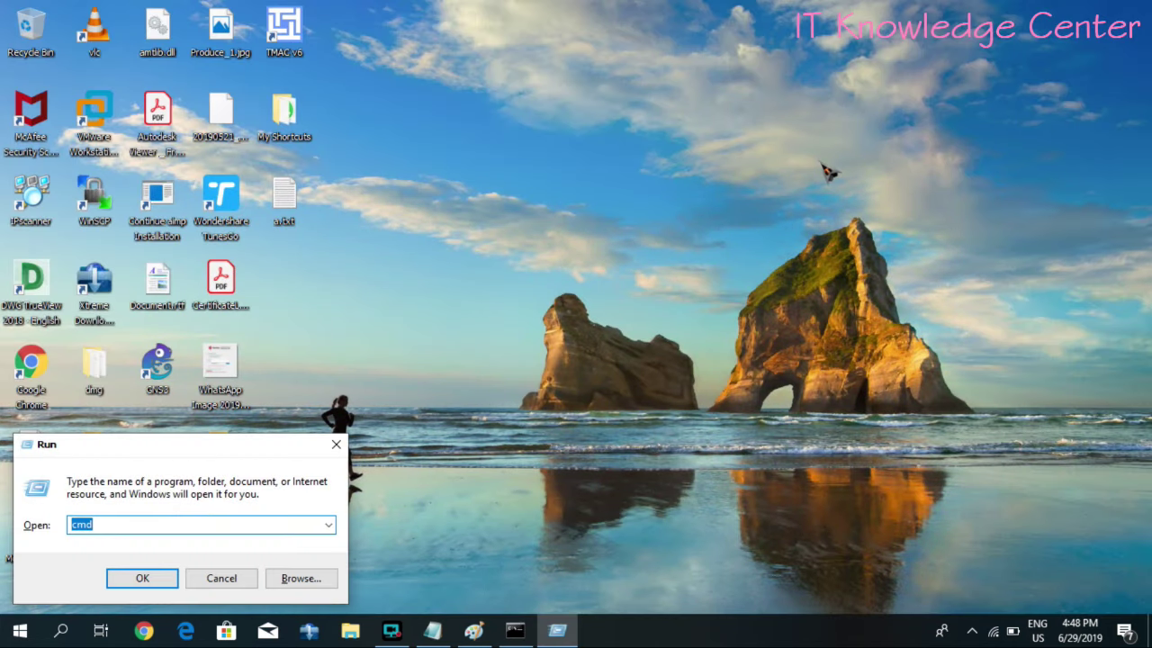
{"action": "left_click", "coordinate": [337, 444]}
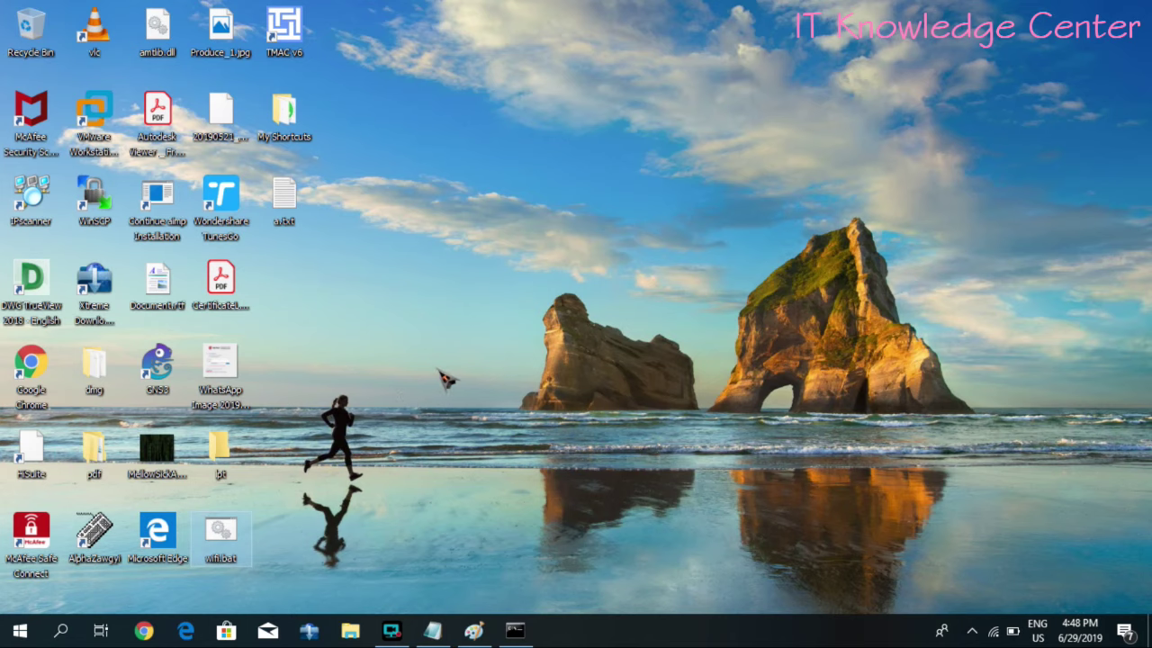
{"action": "key", "text": "super+r"}
{"action": "type", "text": "ncpa.c"}
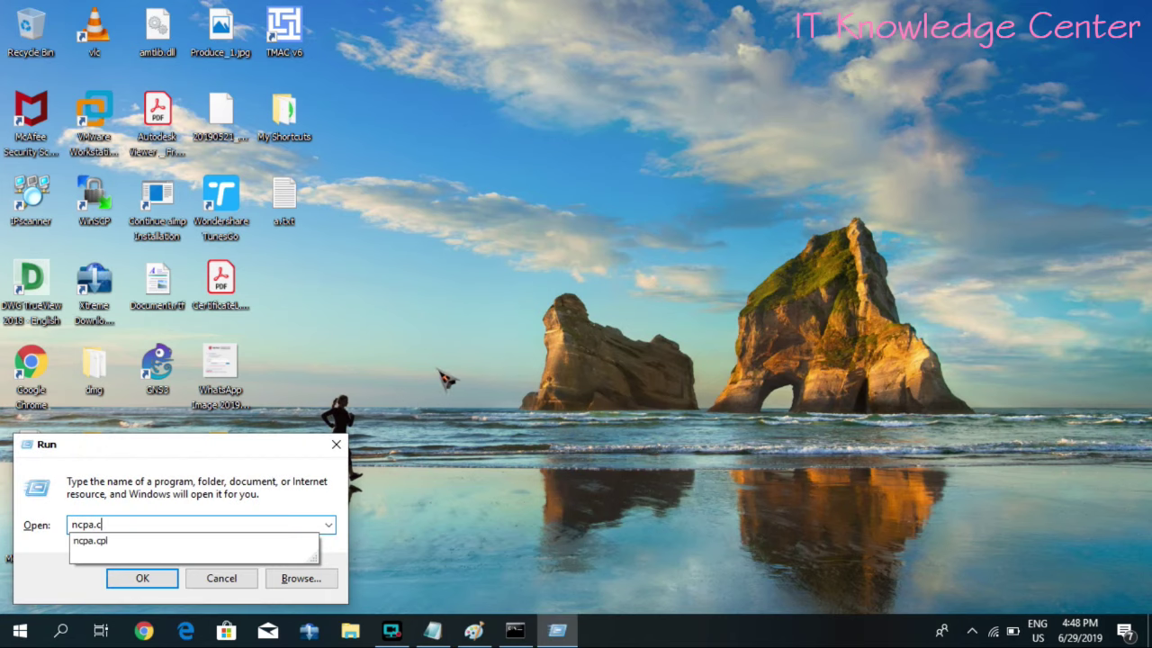
{"action": "type", "text": "pl"}
{"action": "key", "text": "Return"}
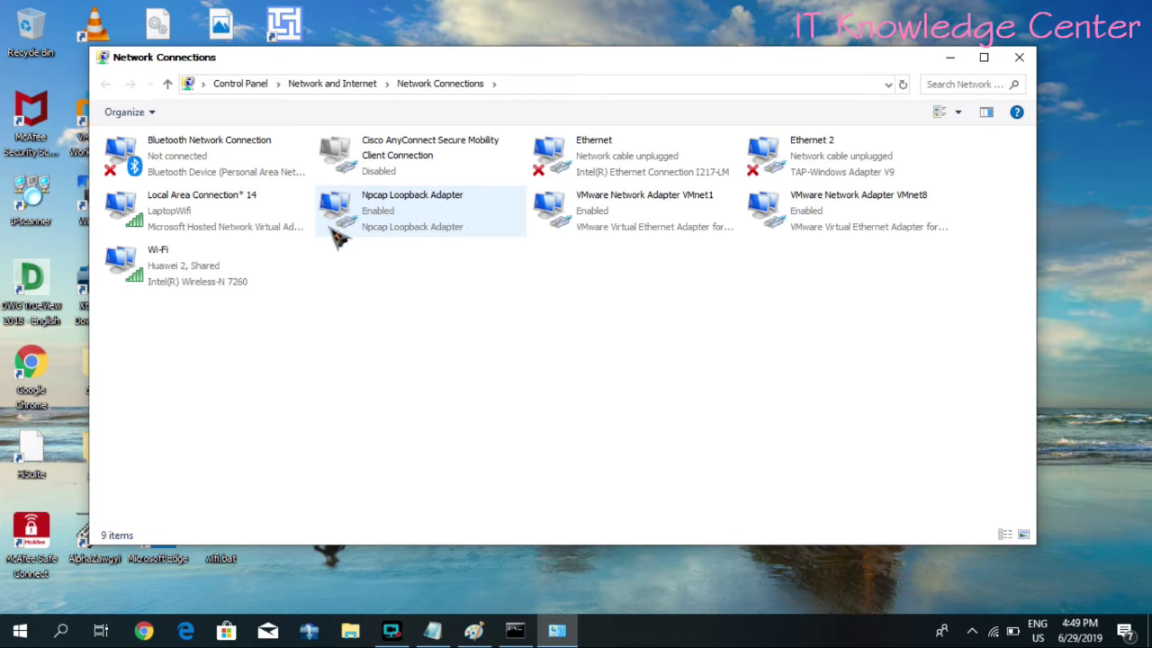
- Compare the Wi-Fi adapter with Local Area Connection* 14 (LaptopWifi), then bring up Wi-Fi's context menu
{"action": "left_click", "coordinate": [228, 280]}
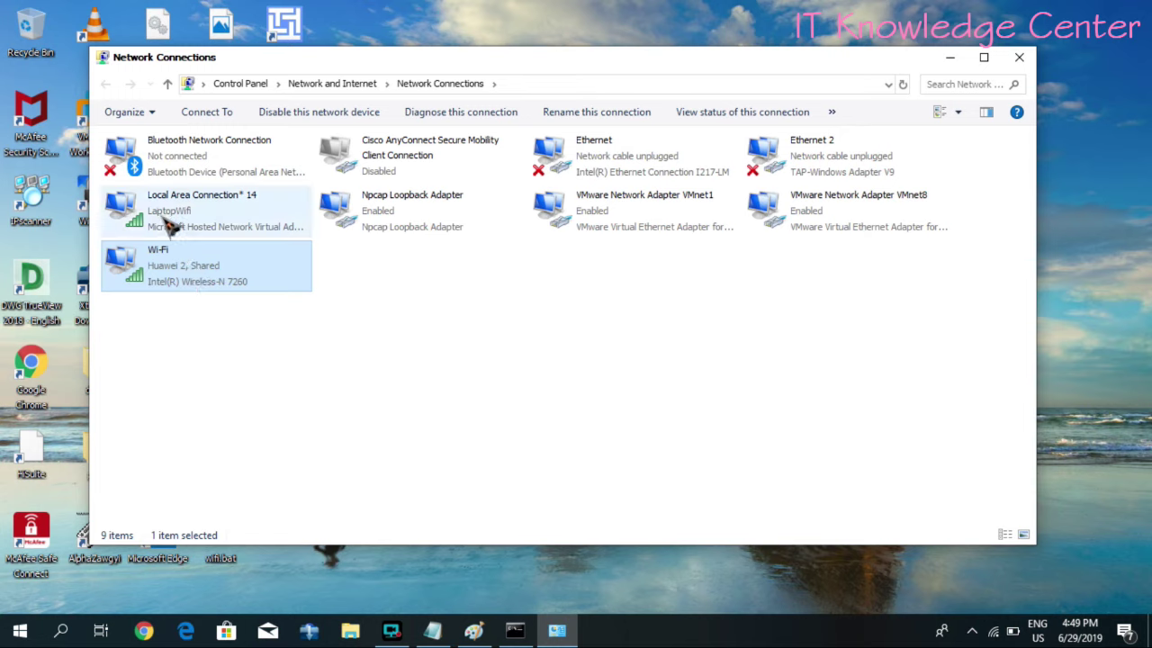
{"action": "left_click", "coordinate": [169, 225]}
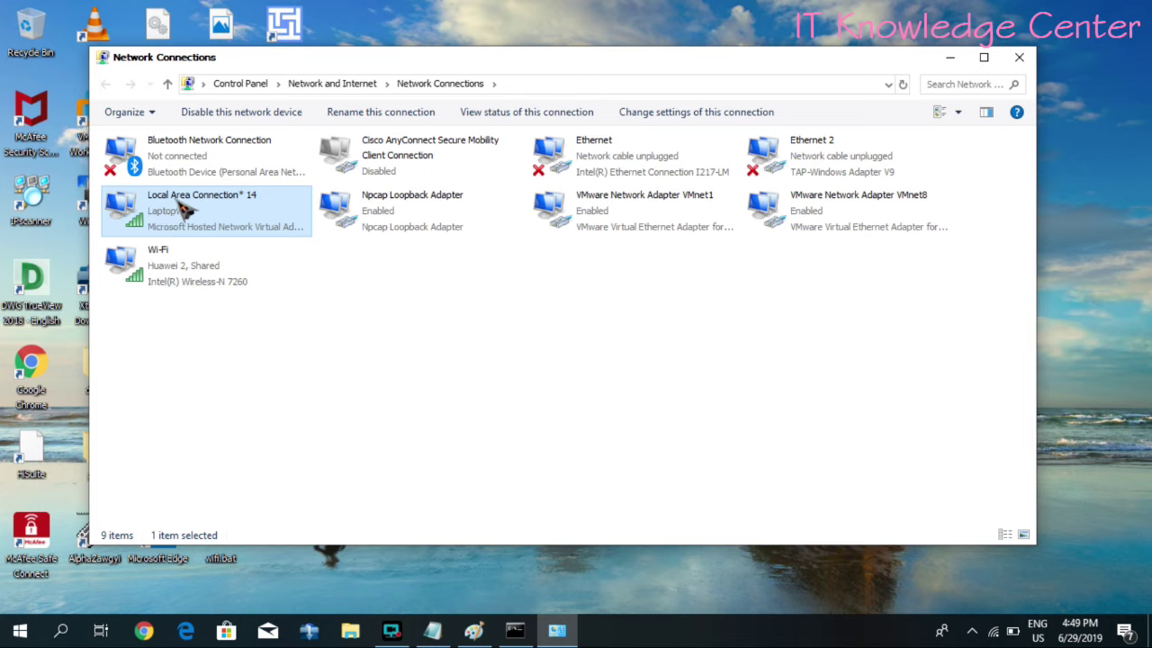
{"action": "left_click", "coordinate": [151, 281]}
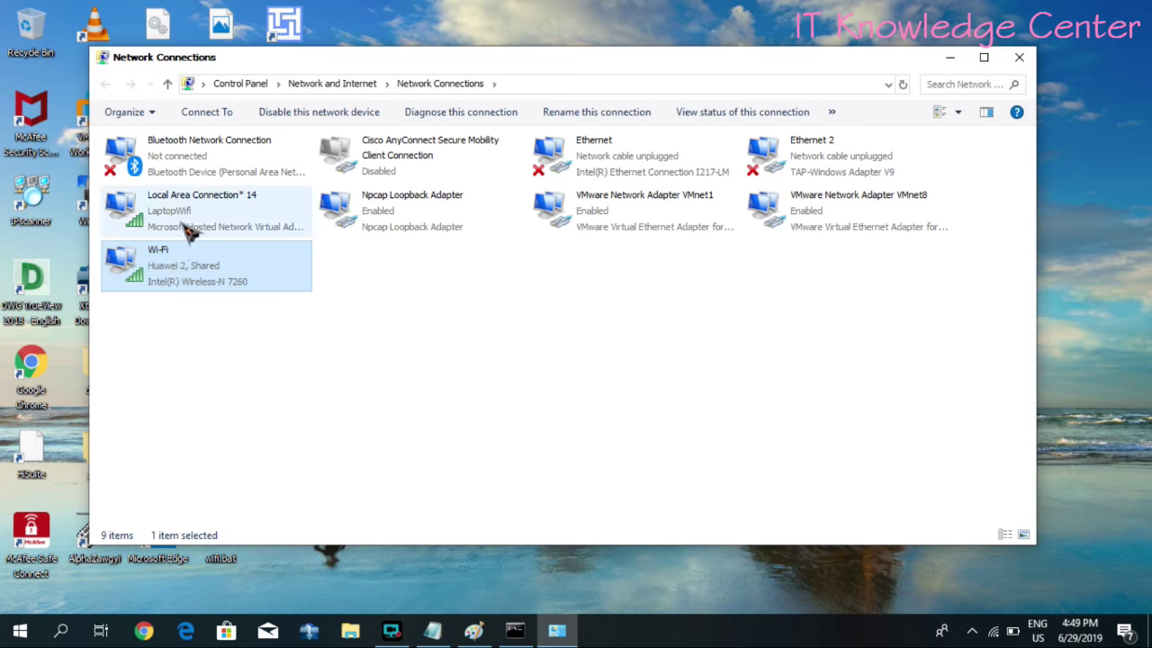
{"action": "left_click", "coordinate": [189, 229]}
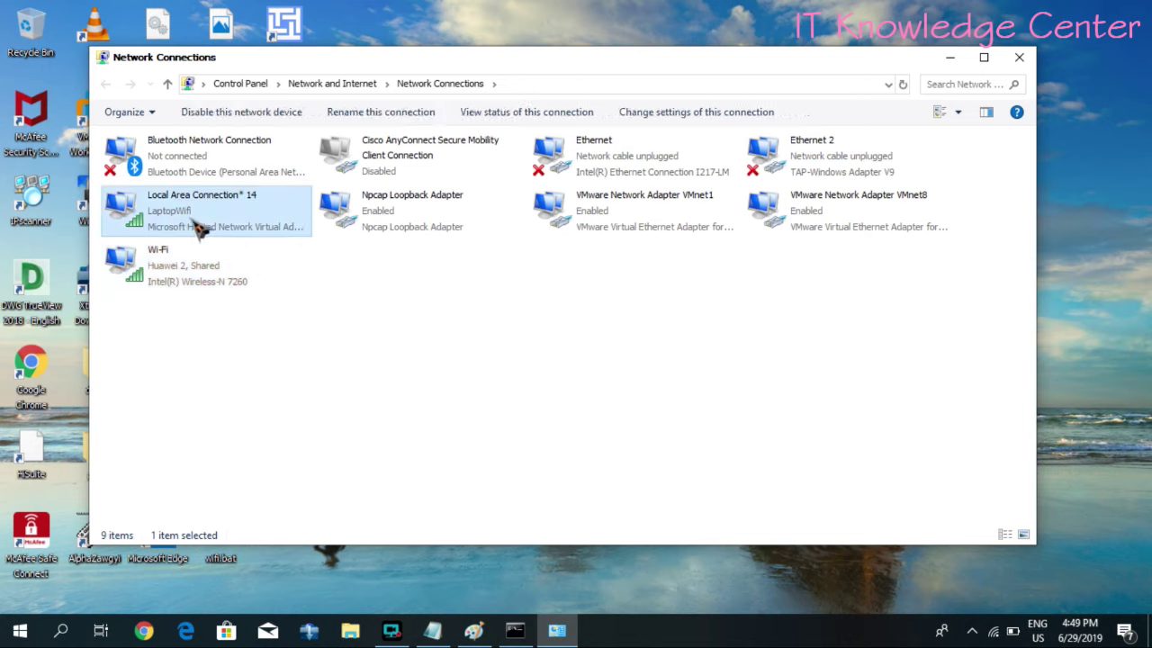
{"action": "left_click", "coordinate": [193, 280]}
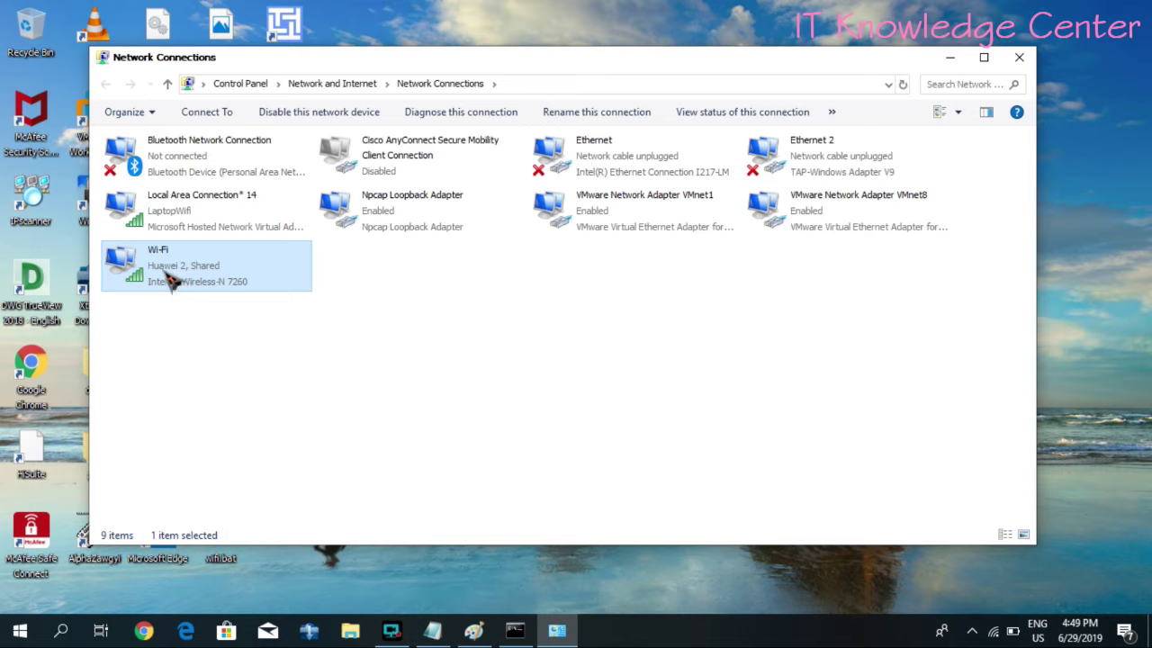
{"action": "right_click", "coordinate": [171, 281]}
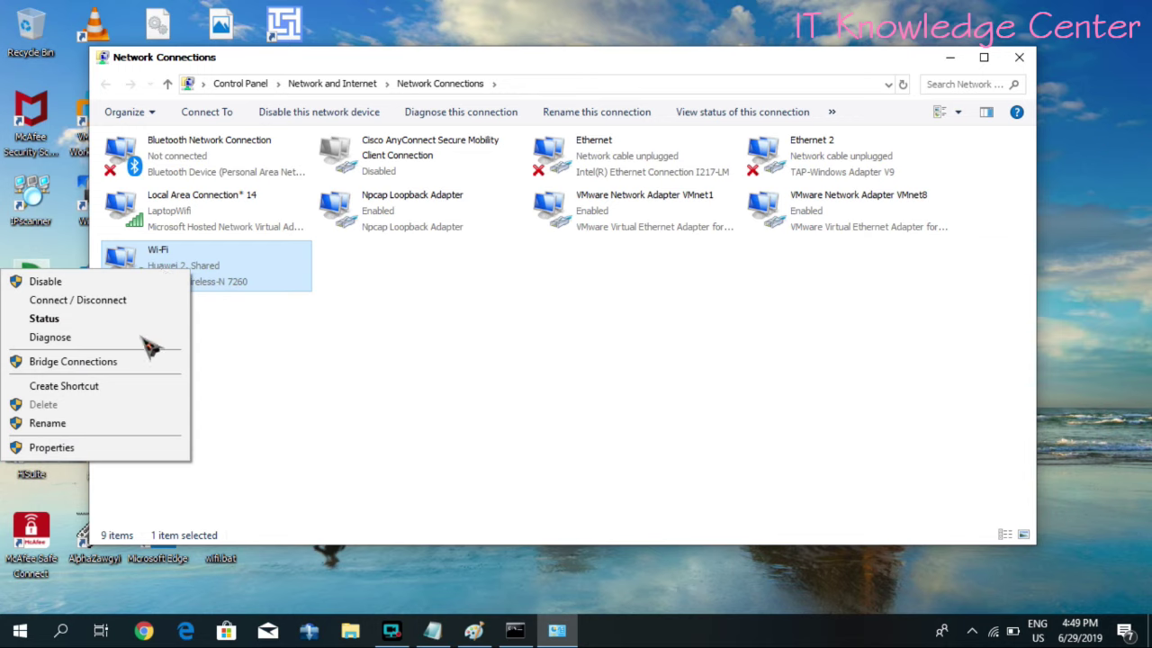
- Check Wi-Fi's sharing to Local Area Connection* 14, toggling sharing off and on, then cancel without saving
{"action": "left_click", "coordinate": [126, 450]}
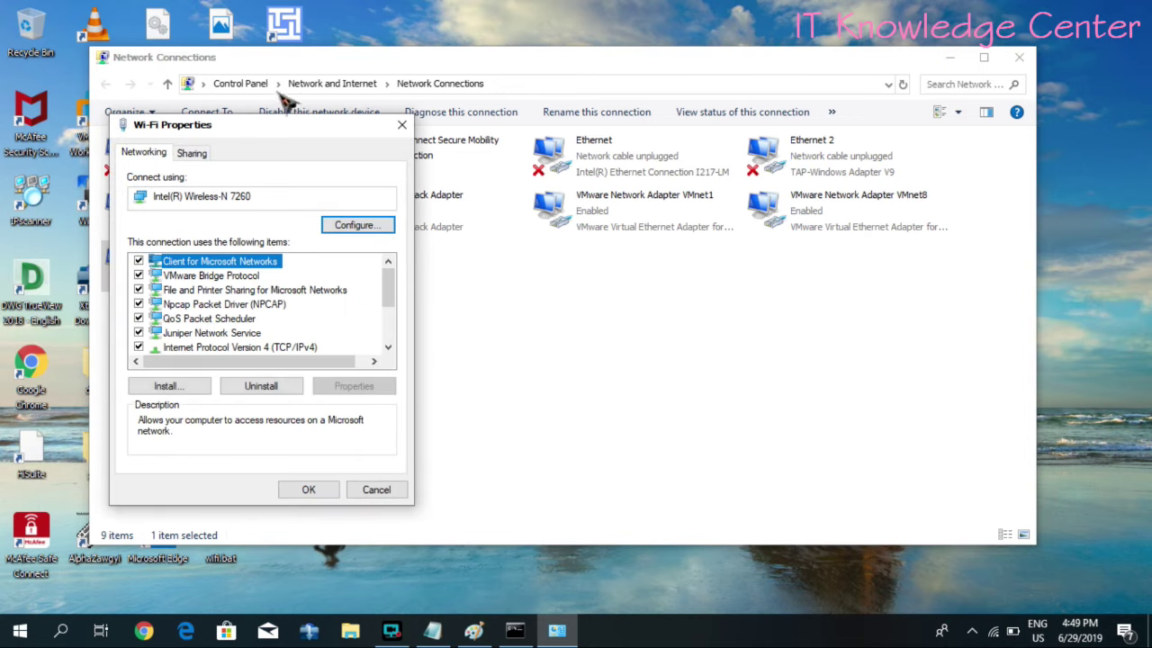
{"action": "left_click_drag", "start_coordinate": [287, 125], "coordinate": [495, 113]}
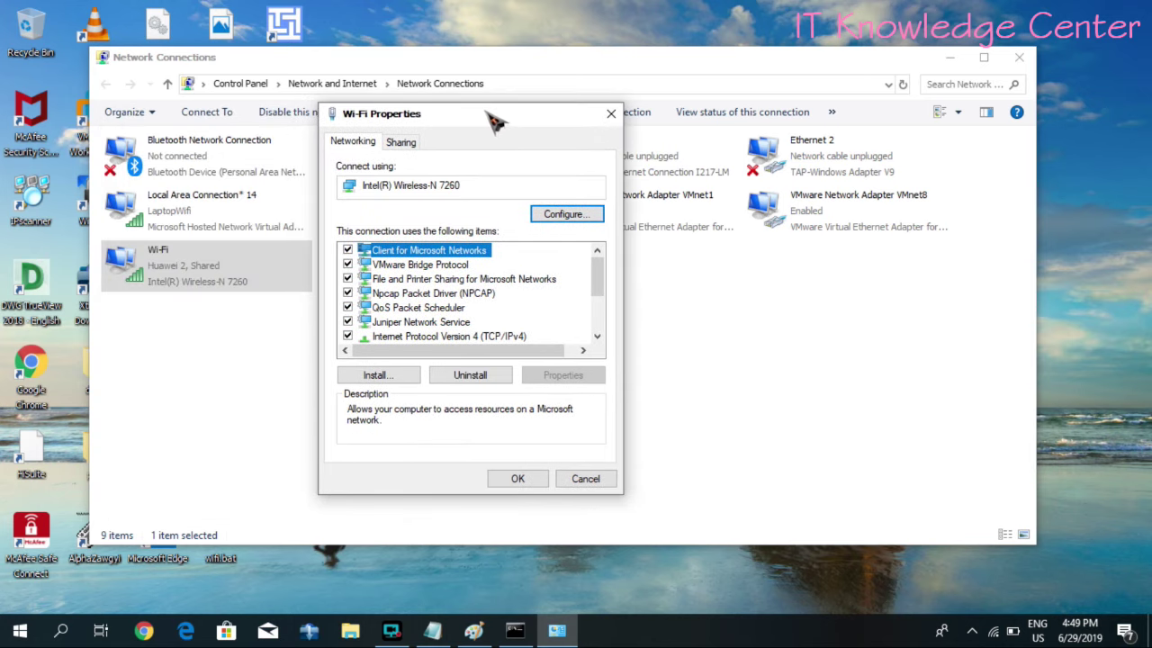
{"action": "left_click", "coordinate": [402, 144]}
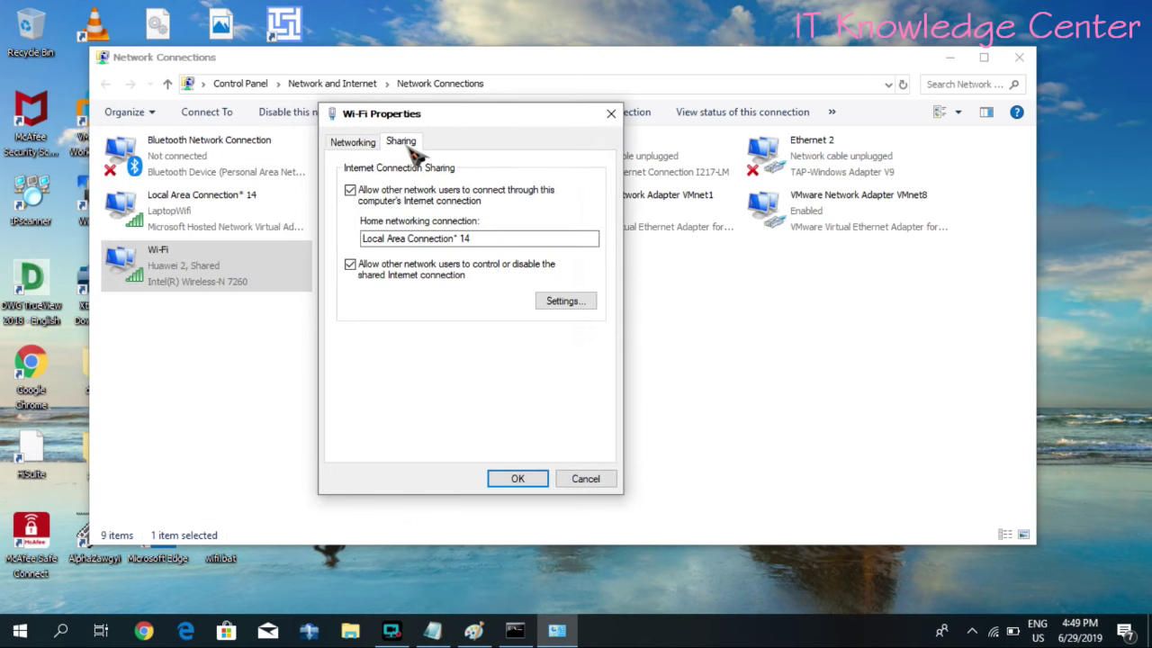
{"action": "left_click", "coordinate": [350, 189]}
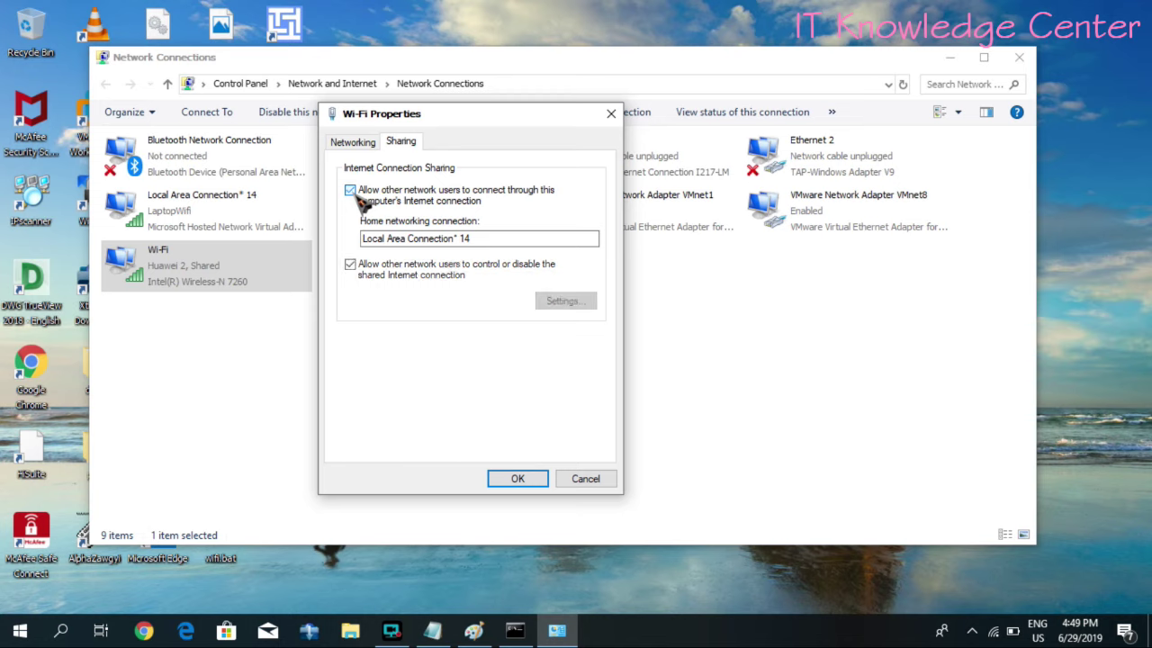
{"action": "left_click", "coordinate": [350, 190]}
{"action": "left_click", "coordinate": [461, 240]}
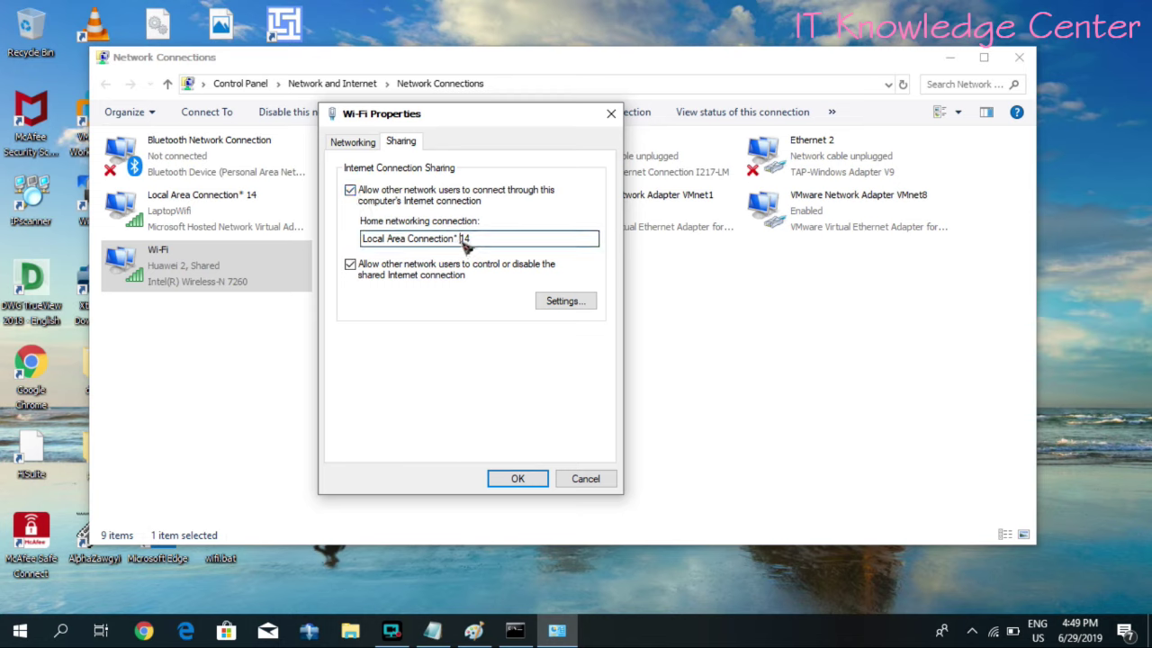
{"action": "left_click_drag", "start_coordinate": [461, 242], "coordinate": [367, 248]}
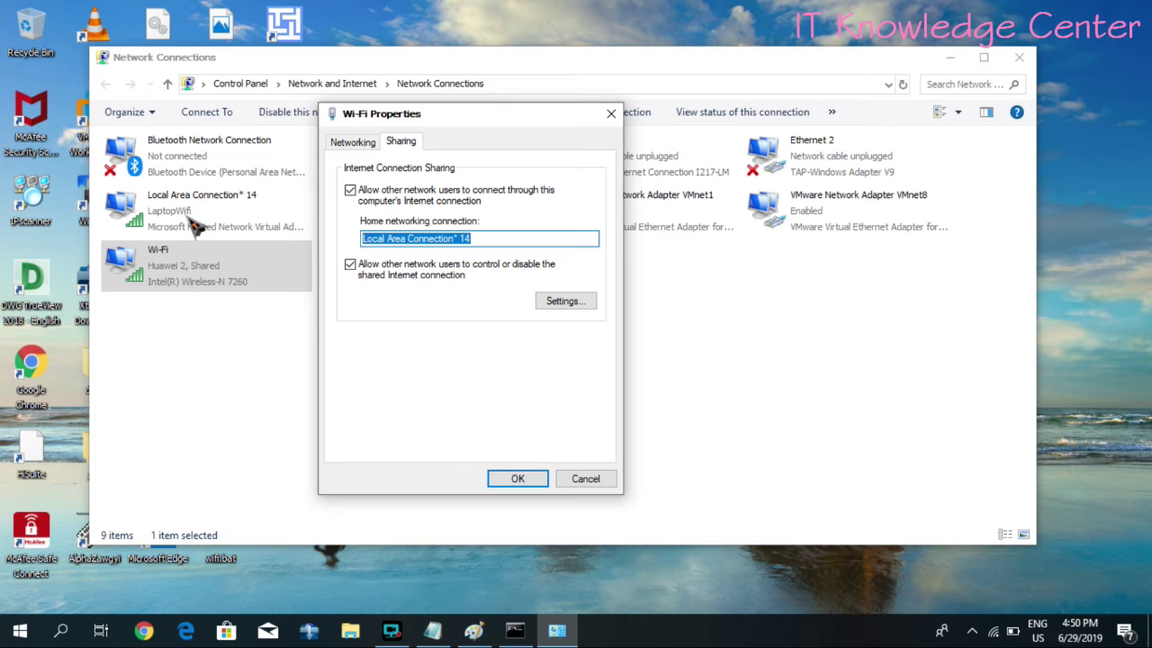
{"action": "left_click", "coordinate": [350, 189]}
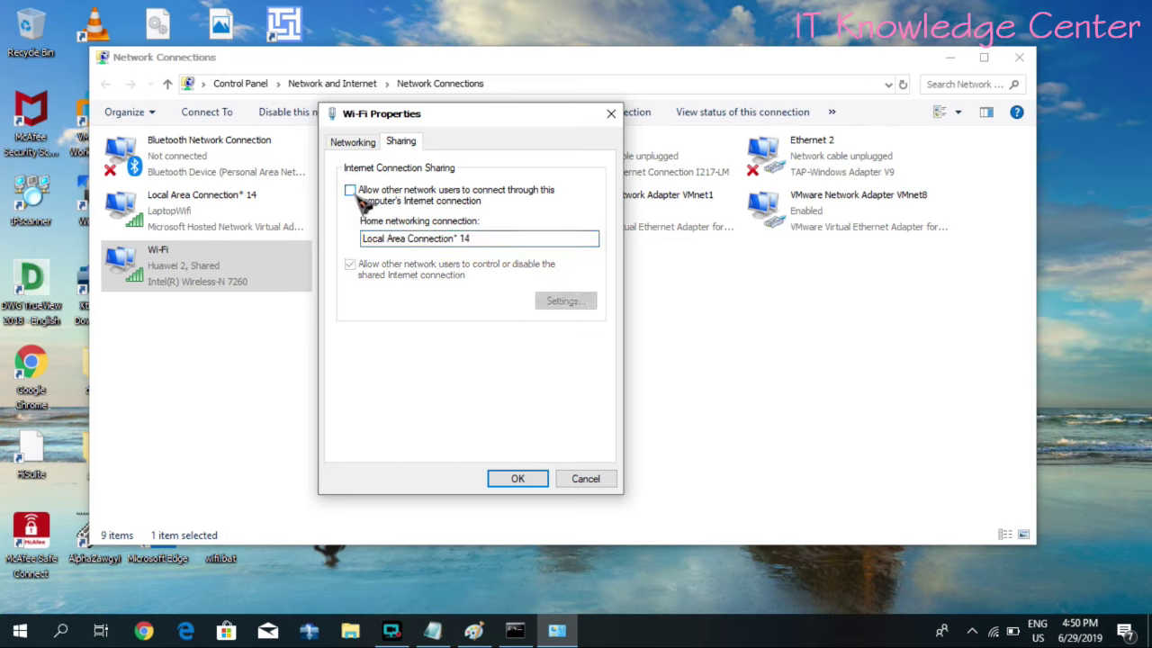
{"action": "left_click", "coordinate": [350, 190]}
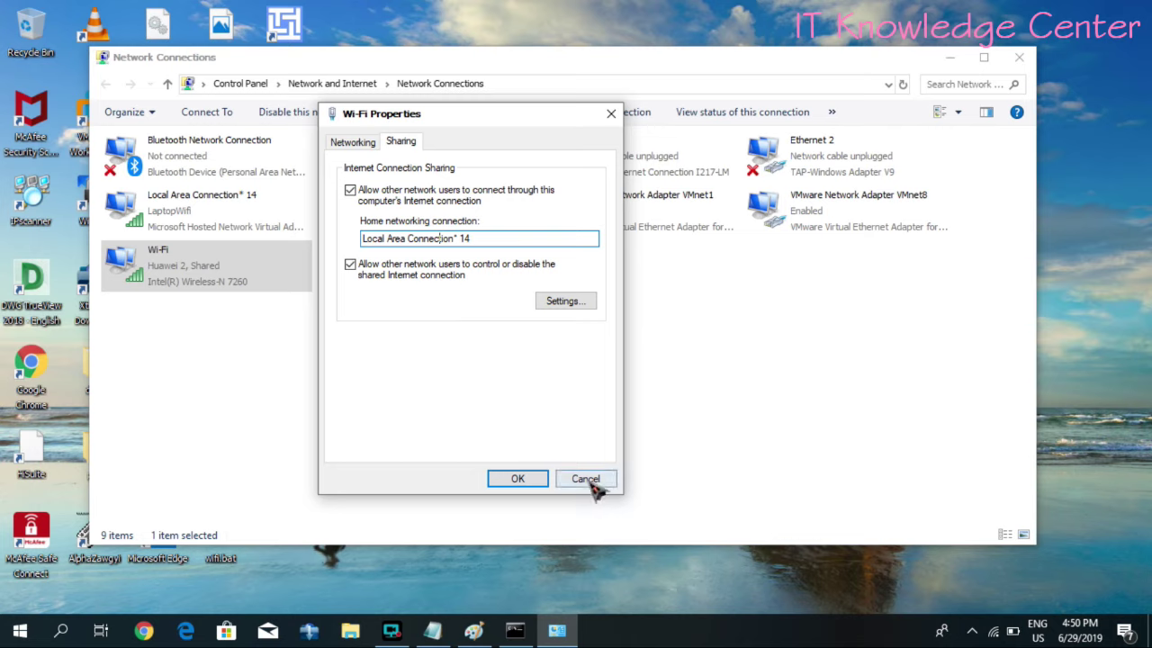
{"action": "left_click", "coordinate": [587, 479]}
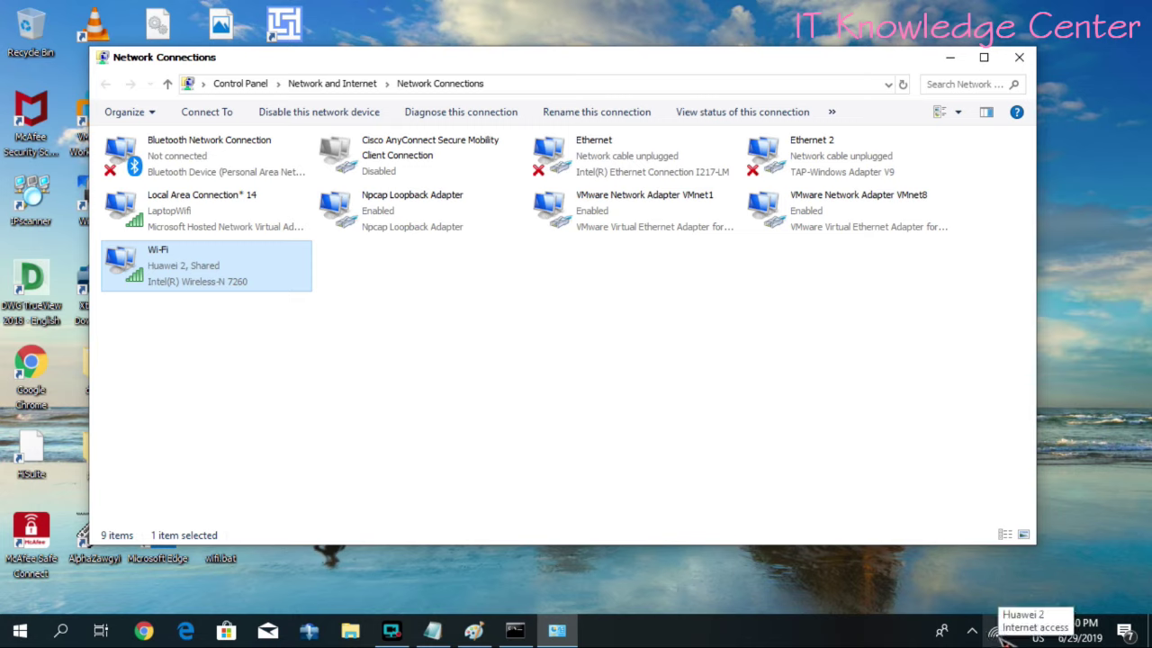
- Allow other network users to share Ethernet's internet connection, accepting that sharing moves from Wi-Fi
{"action": "left_click", "coordinate": [621, 175]}
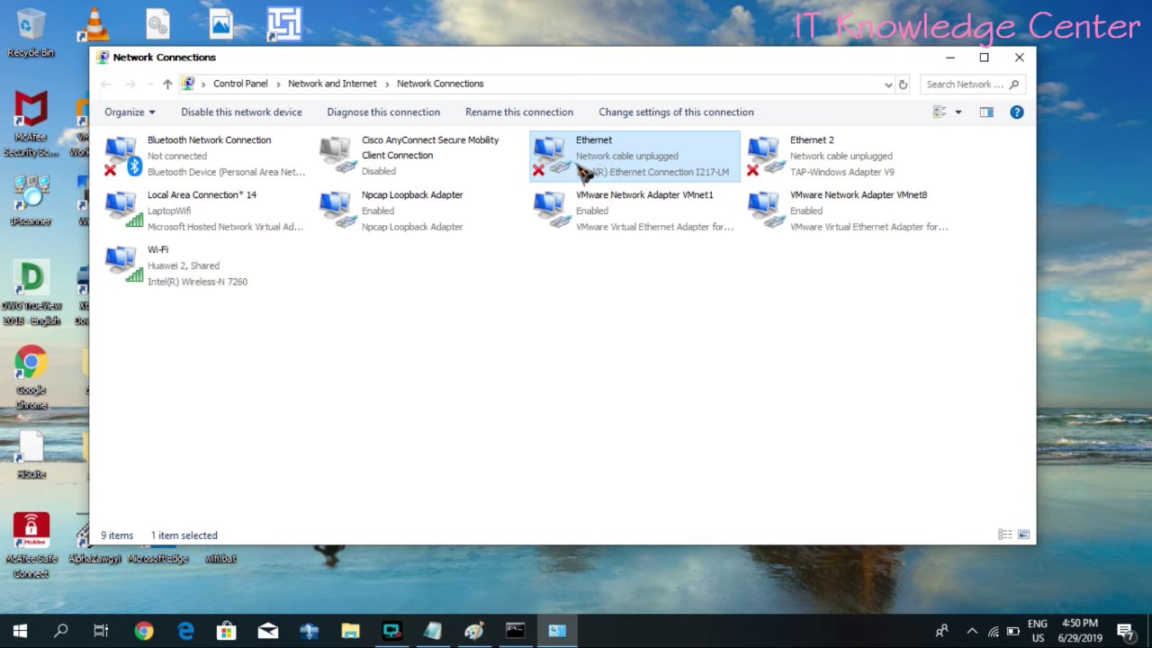
{"action": "right_click", "coordinate": [584, 171]}
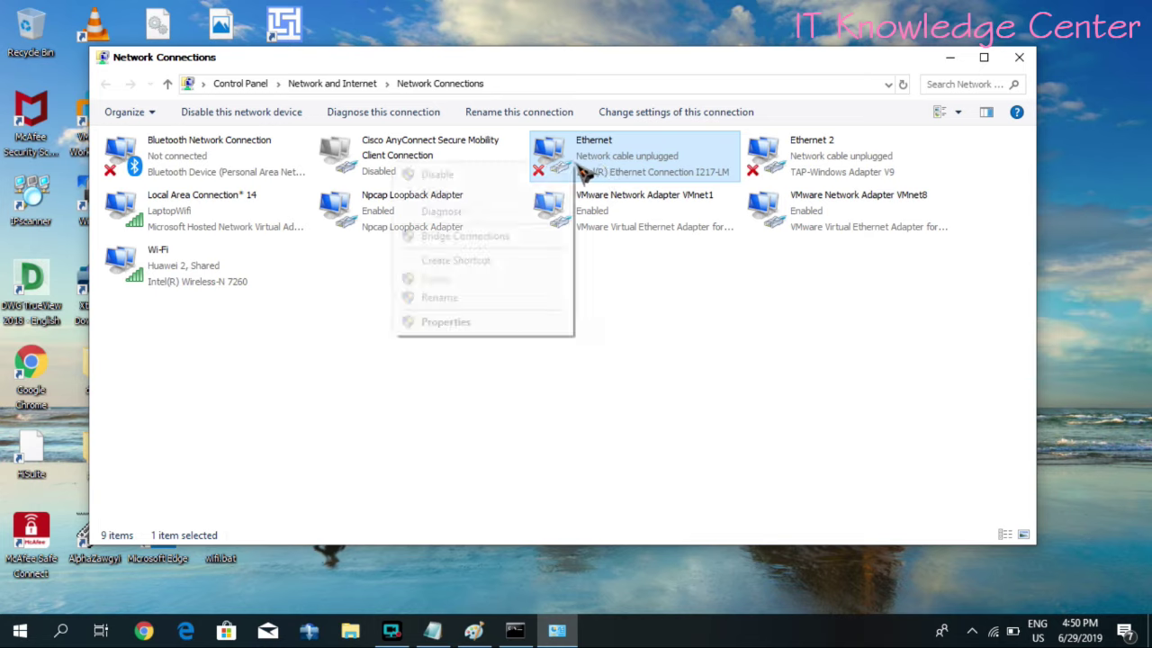
{"action": "left_click", "coordinate": [479, 322]}
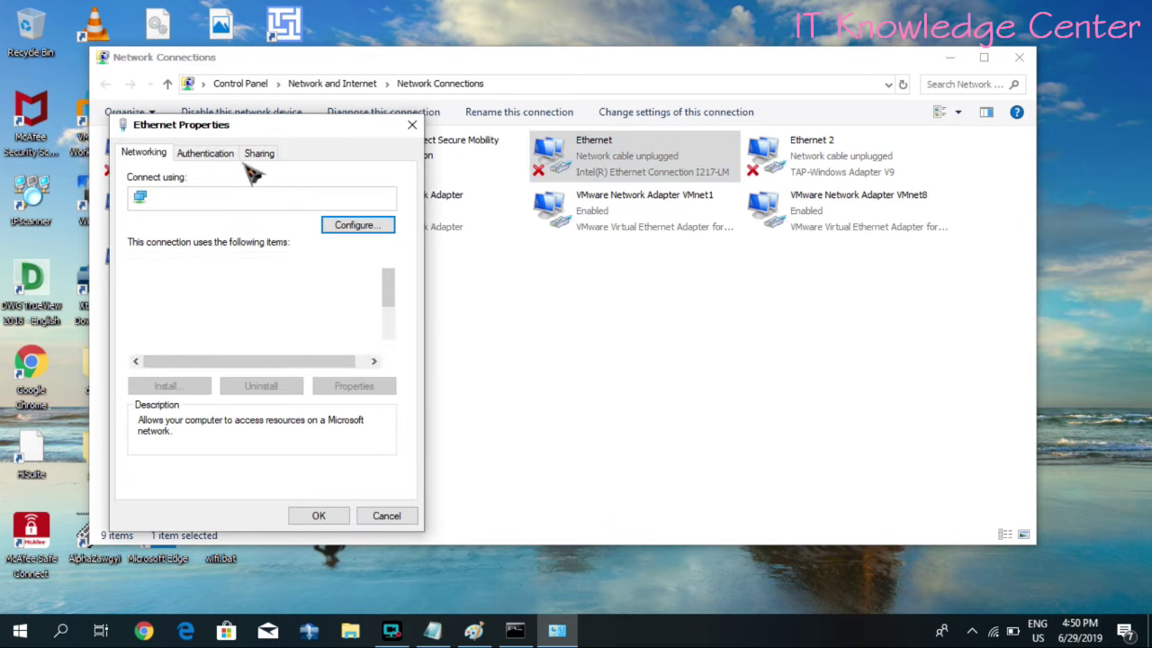
{"action": "left_click", "coordinate": [259, 155]}
{"action": "left_click", "coordinate": [221, 208]}
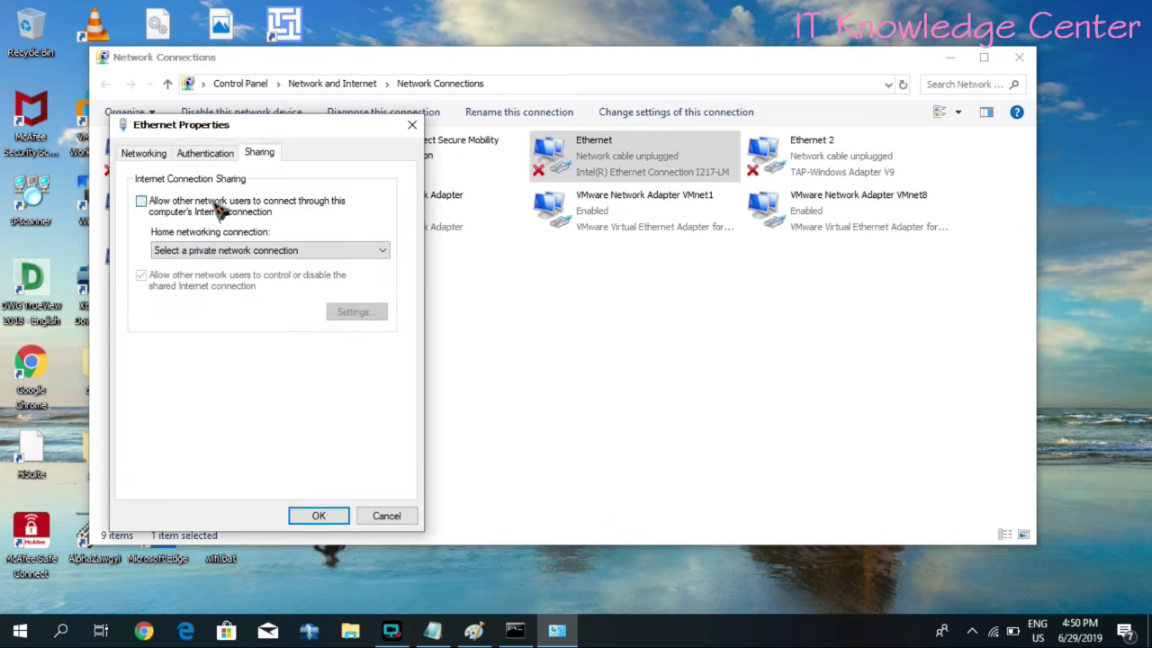
{"action": "left_click", "coordinate": [689, 401]}
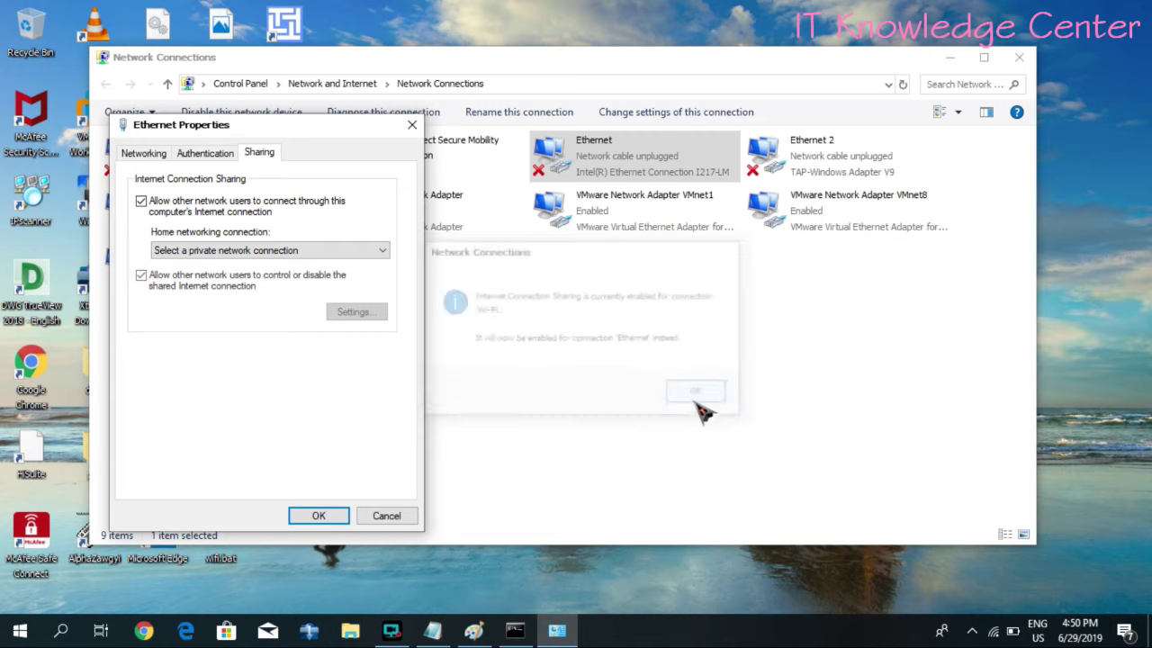
- Move Ethernet Properties aside and bring up the home networking connection list
{"action": "left_click", "coordinate": [382, 250]}
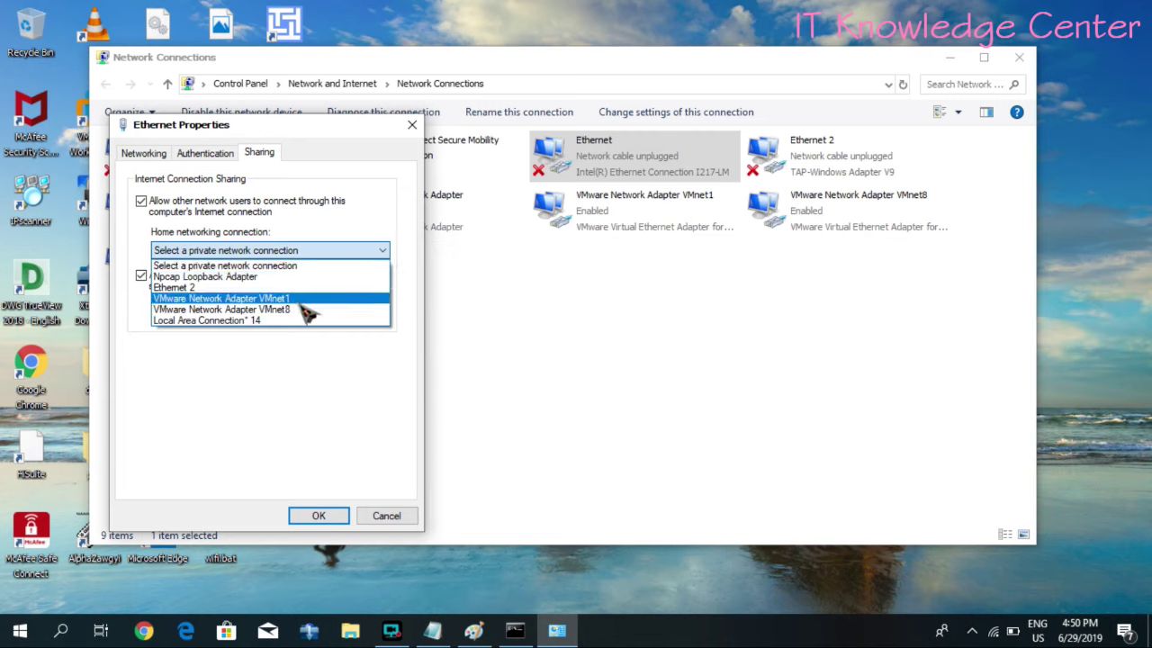
{"action": "left_click", "coordinate": [325, 144]}
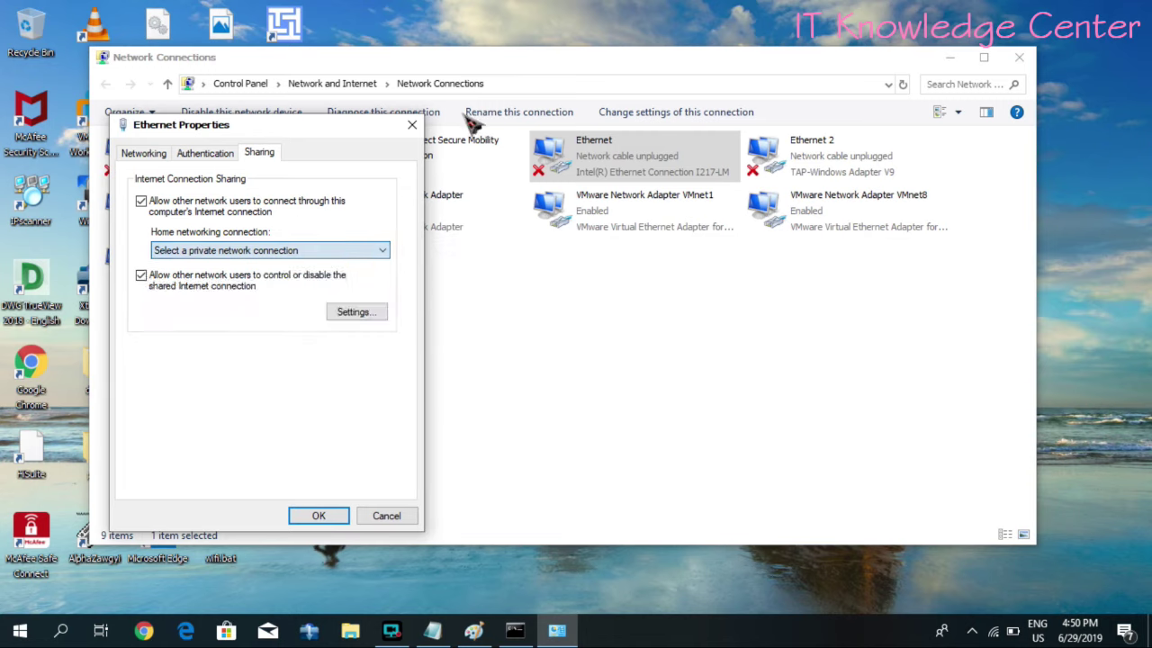
{"action": "left_click_drag", "start_coordinate": [289, 126], "coordinate": [554, 118]}
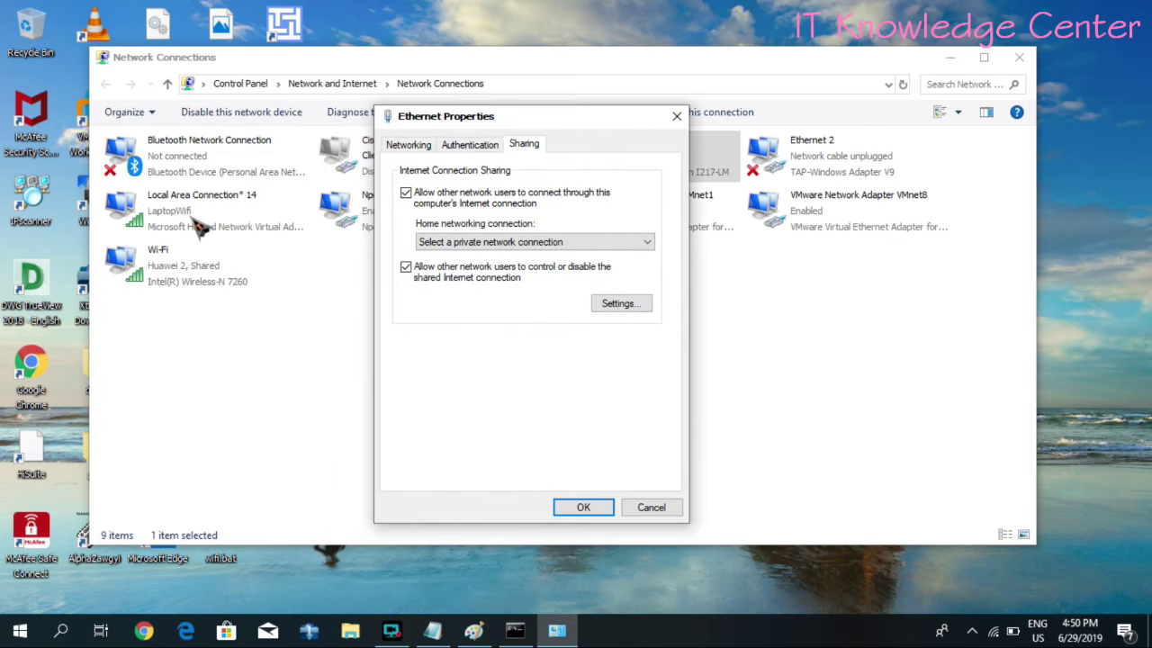
{"action": "left_click", "coordinate": [459, 245]}
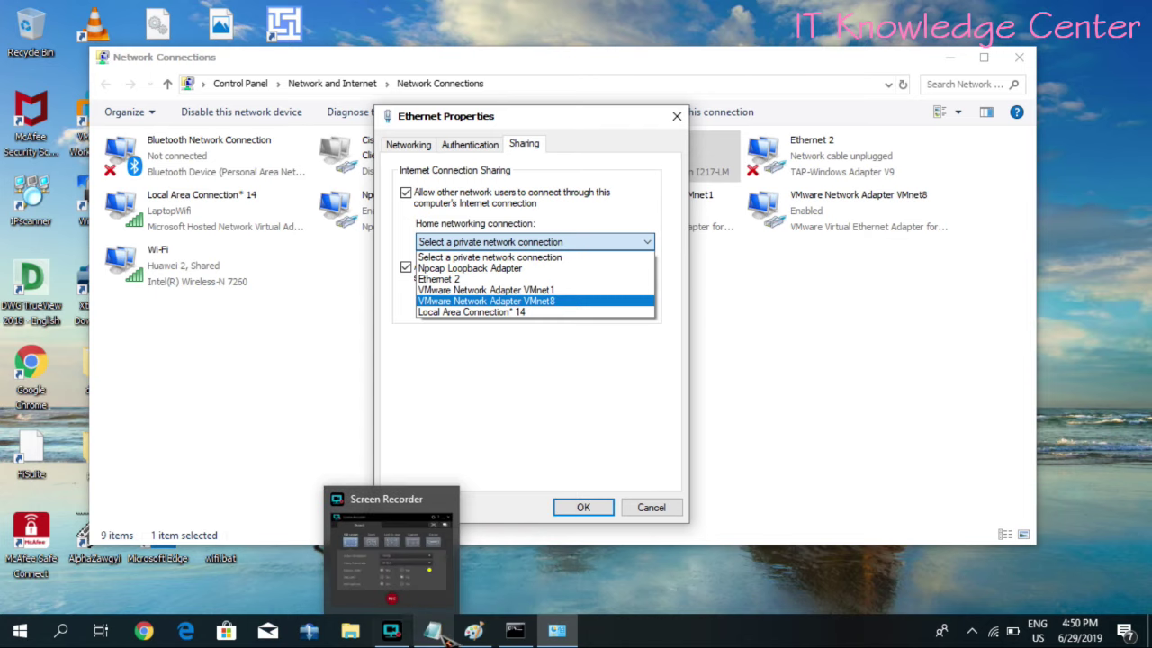
{"action": "left_click", "coordinate": [474, 630]}
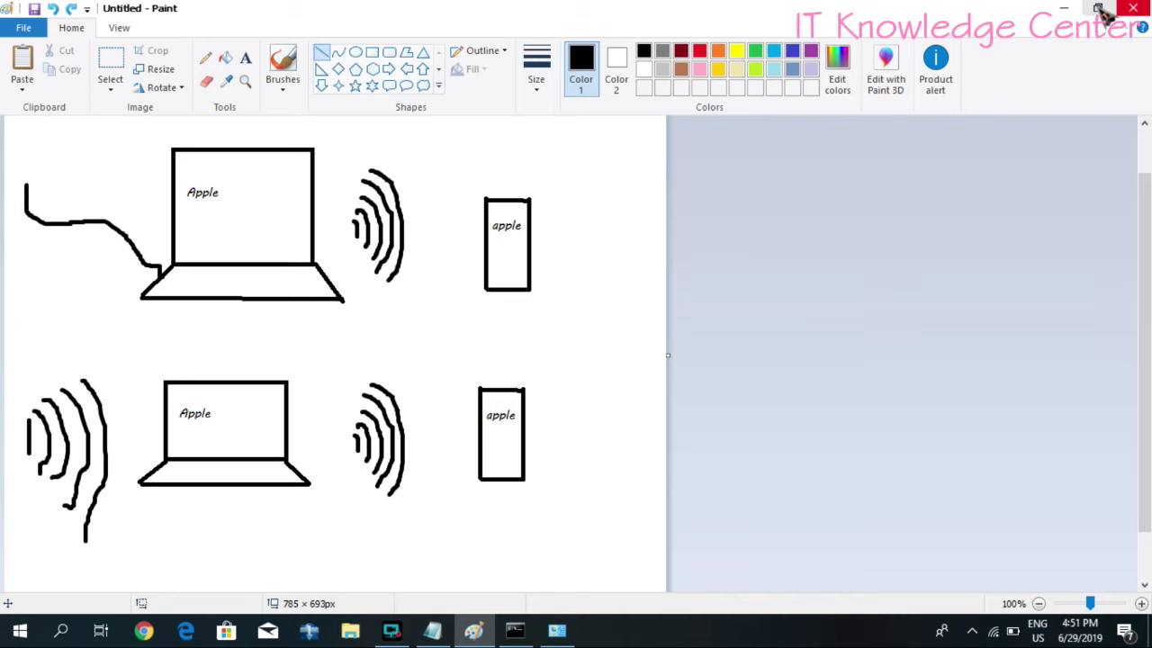
{"action": "left_click", "coordinate": [1063, 8]}
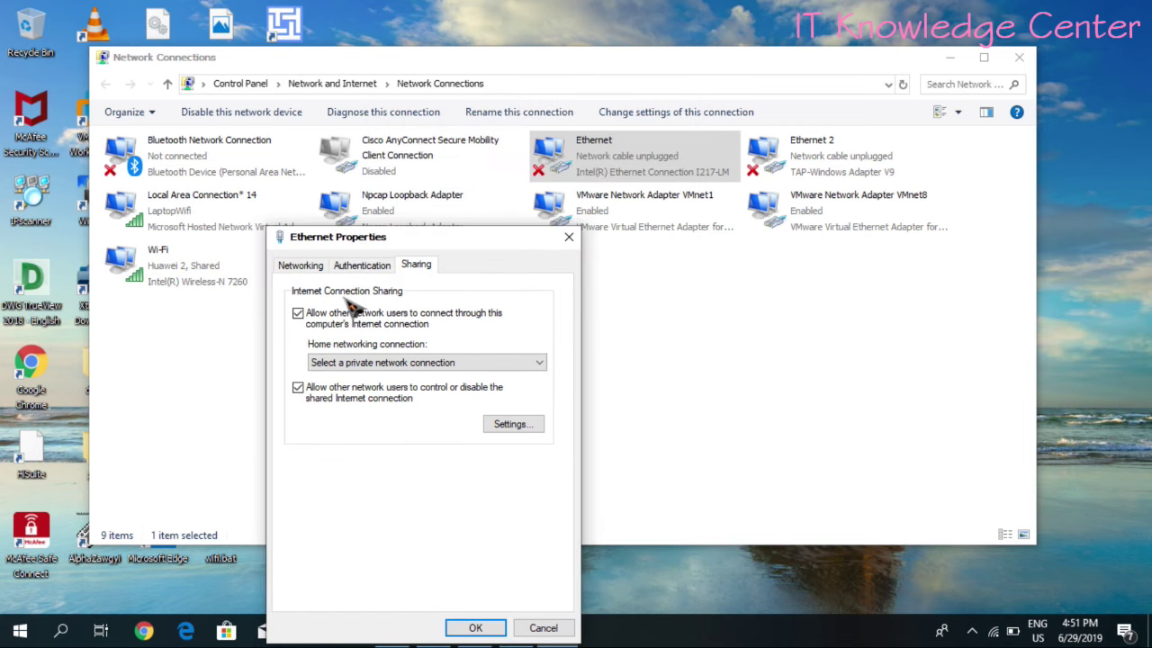
- Choose Local Area Connection* 14 as Ethernet's home network, then cancel the Ethernet sharing changes
{"action": "left_click", "coordinate": [369, 362]}
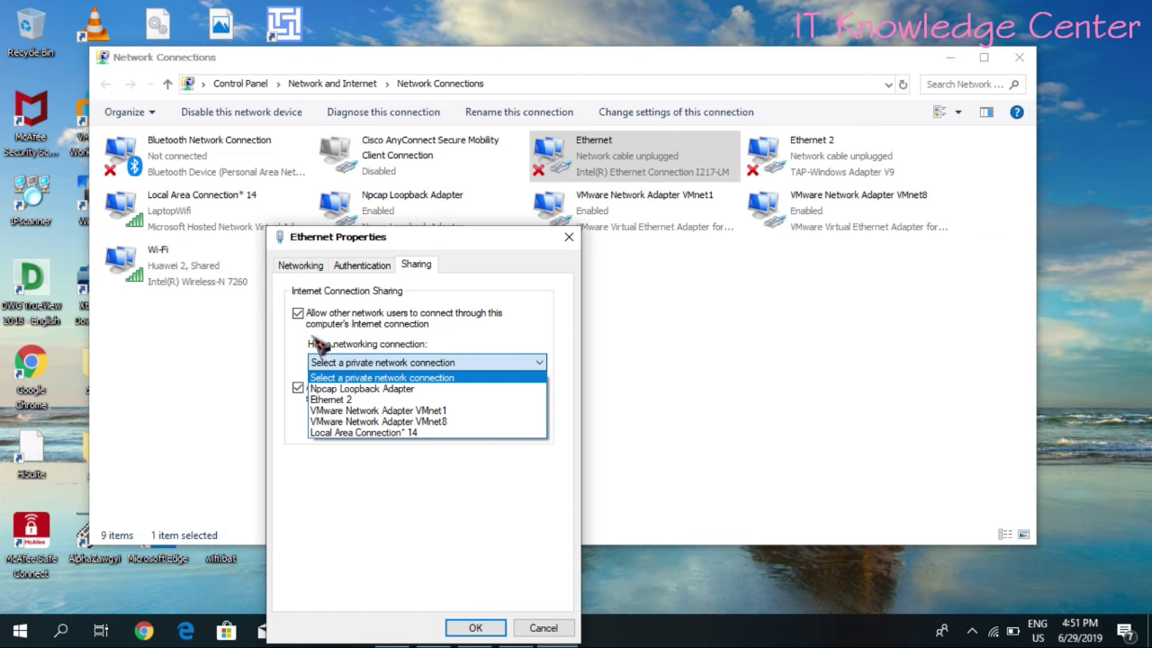
{"action": "left_click", "coordinate": [398, 432]}
{"action": "left_click", "coordinate": [543, 628]}
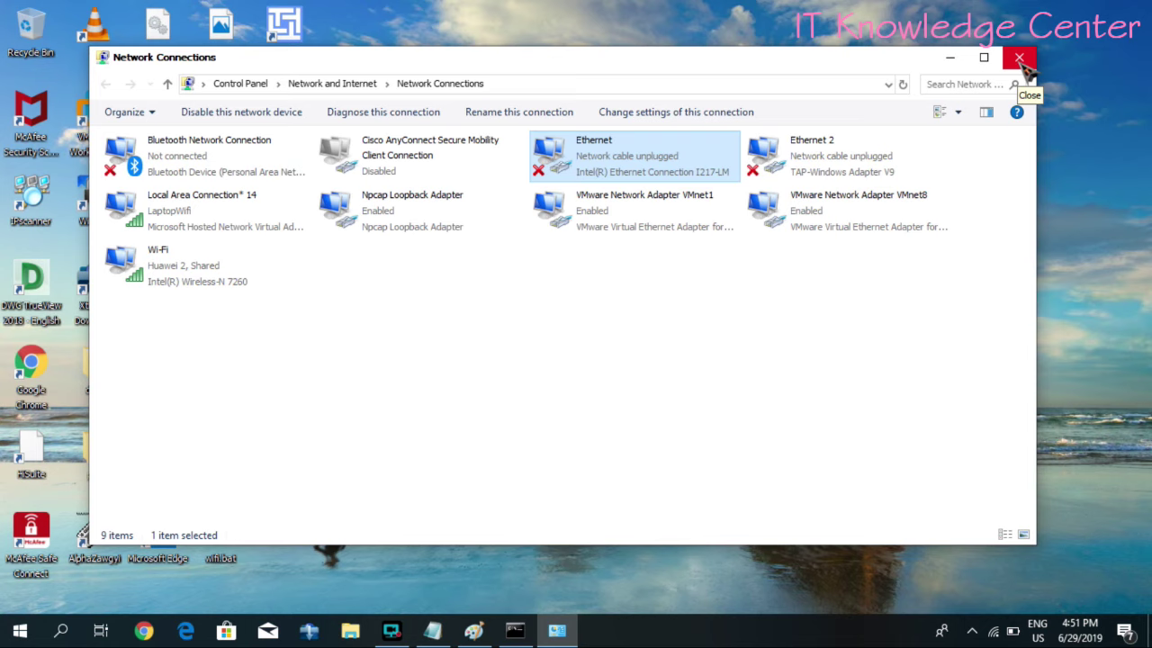
- Minimize Network Connections, return to Command Prompt, and highlight the netsh wlan start hostednetwork line
{"action": "left_click", "coordinate": [947, 58]}
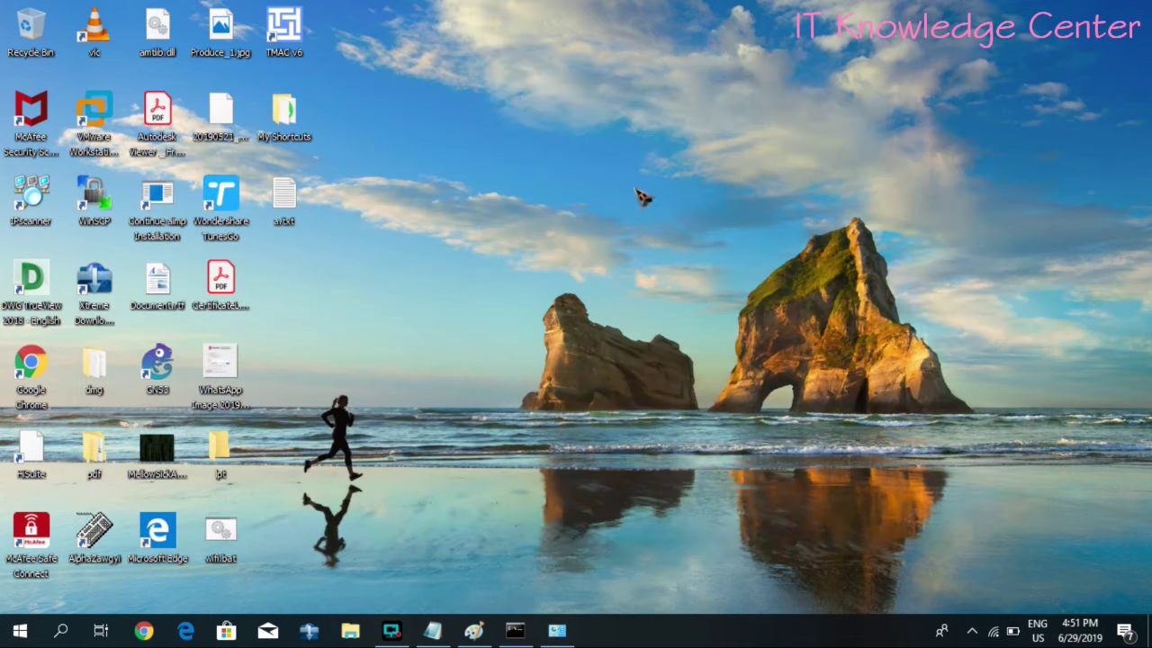
{"action": "left_click", "coordinate": [515, 630]}
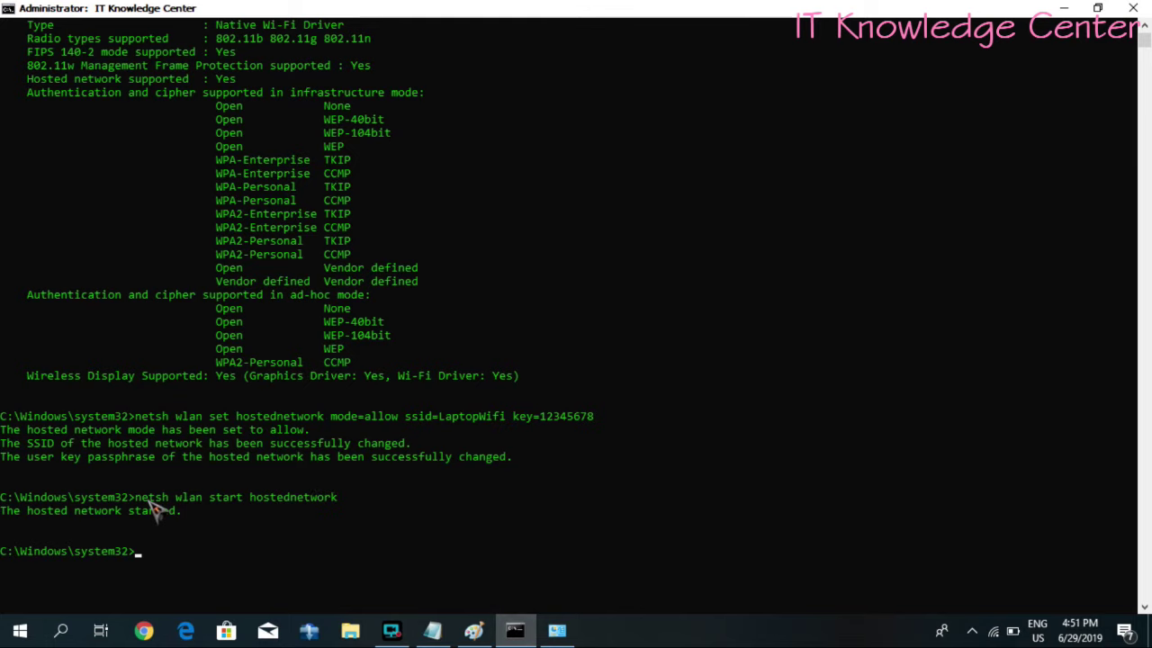
{"action": "left_click_drag", "start_coordinate": [142, 498], "coordinate": [376, 483]}
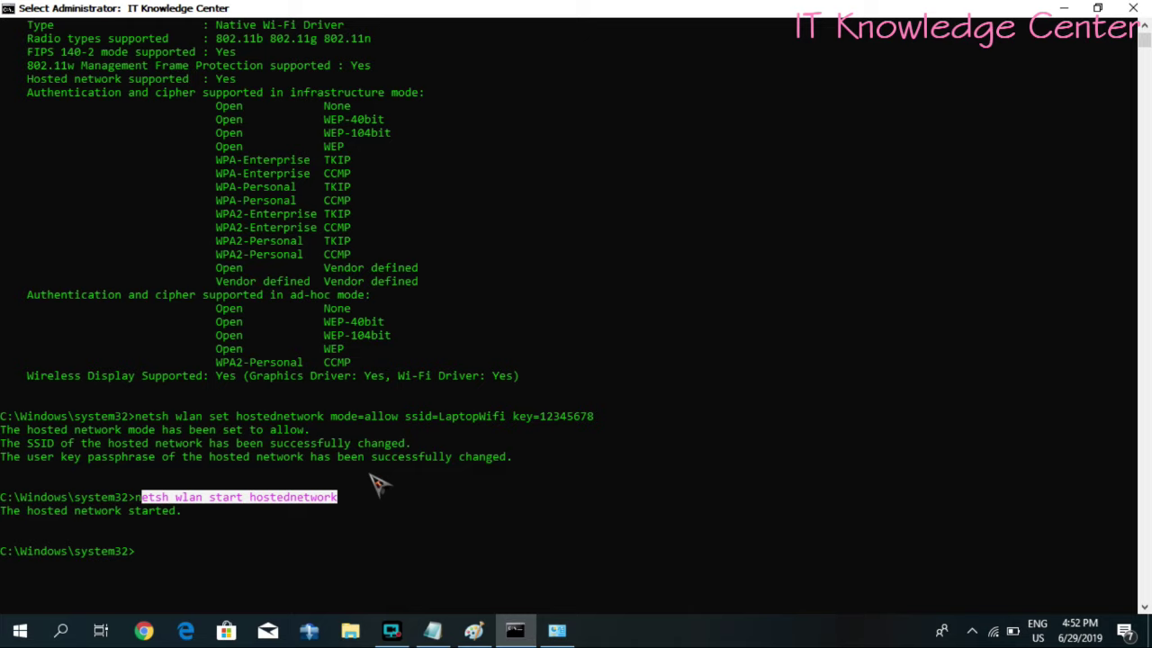
- Launch Notepad through the Run dialog
{"action": "key", "text": "super+r"}
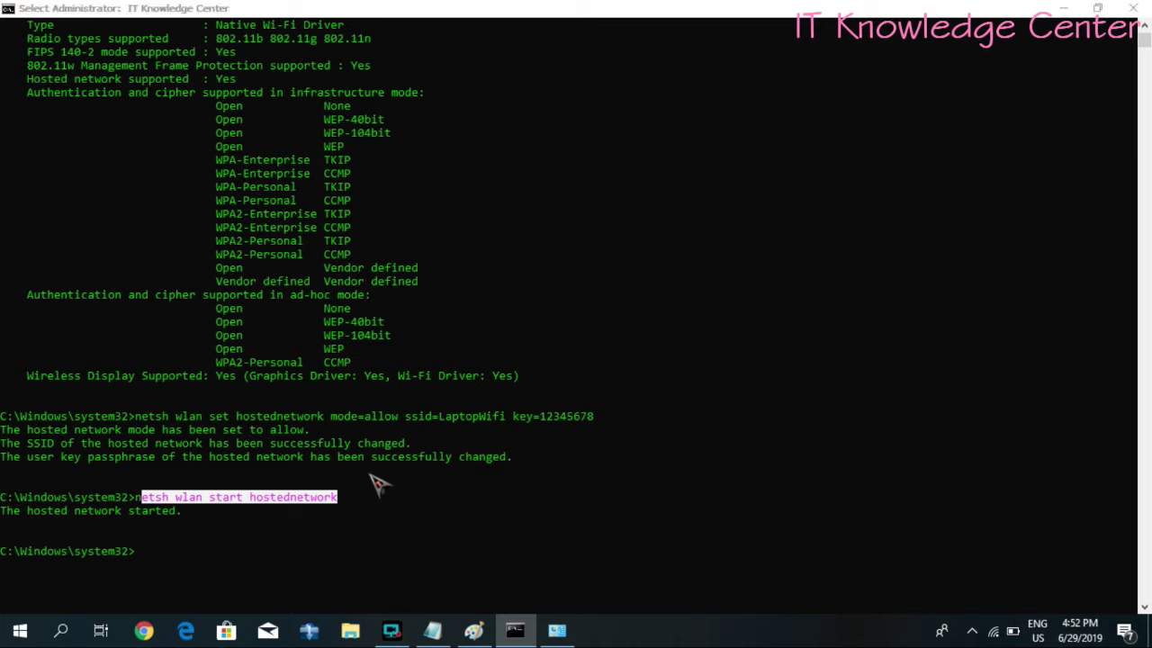
{"action": "type", "text": "notepad"}
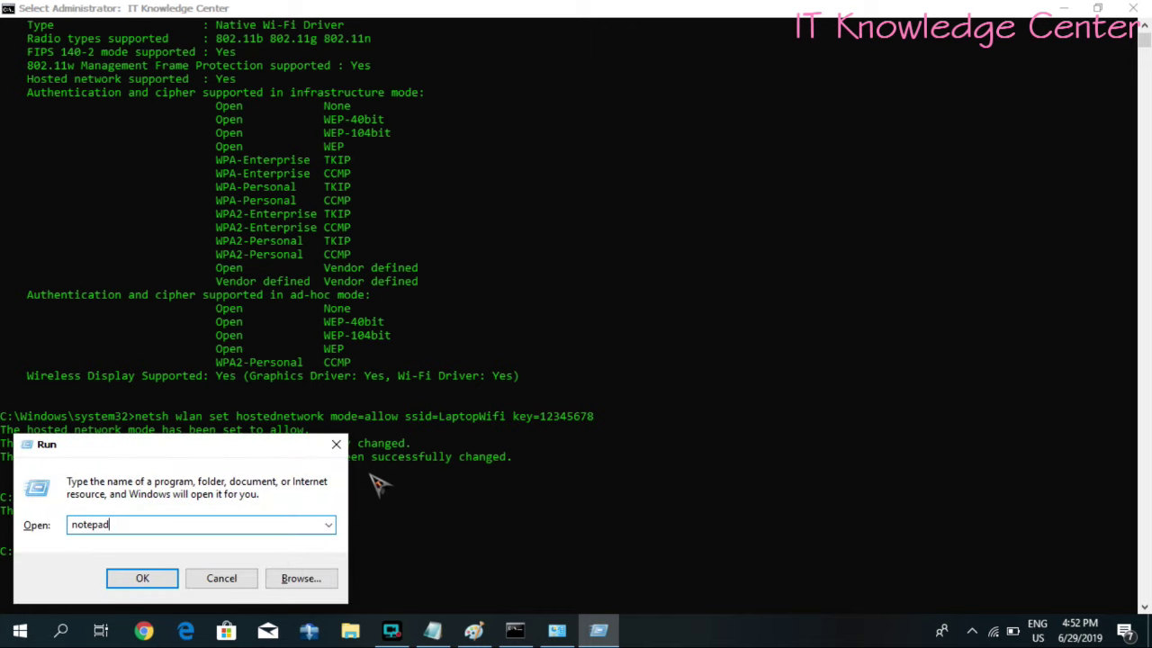
{"action": "key", "text": "Return"}
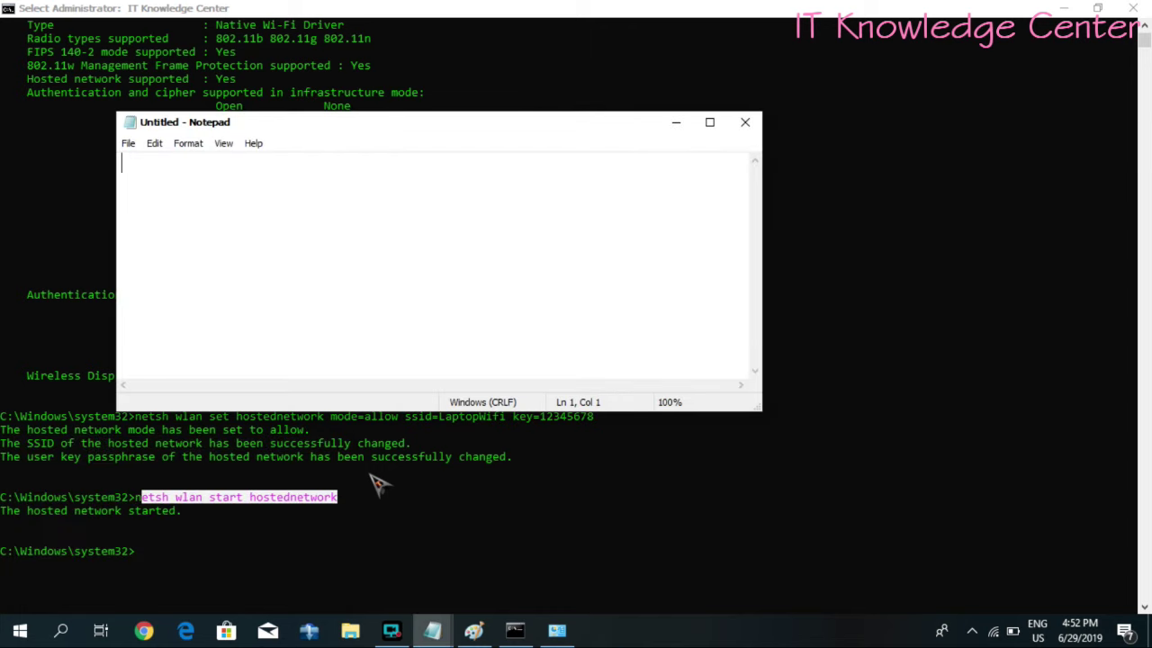
- Type "Don't bite the hand that feeds you." into the new document, correcting typos along the way
{"action": "type", "text": "Dont'"}
{"action": "key", "text": "BackSpace"}
{"action": "key", "text": "BackSpace"}
{"action": "key", "text": "BackSpace"}
{"action": "type", "text": "'t nbit"}
{"action": "key", "text": "BackSpace"}
{"action": "key", "text": "BackSpace"}
{"action": "key", "text": "BackSpace"}
{"action": "key", "text": "BackSpace"}
{"action": "type", "text": "bite th"}
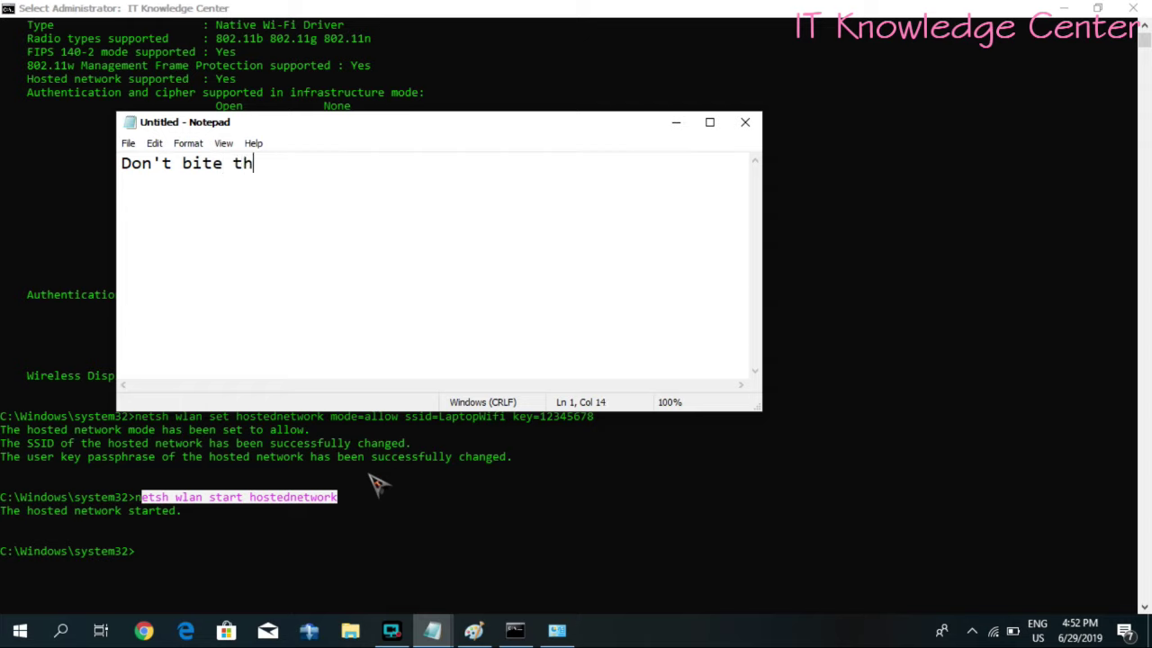
{"action": "type", "text": "e hand the"}
{"action": "key", "text": "BackSpace"}
{"action": "type", "text": "at "}
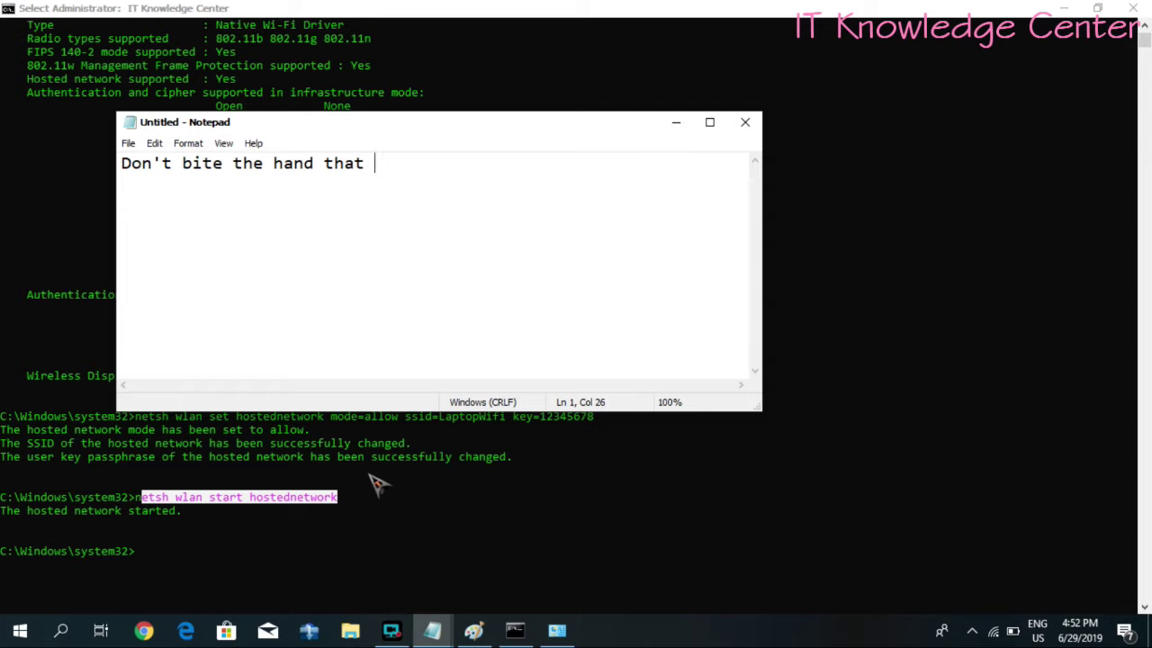
{"action": "type", "text": "feeds you."}
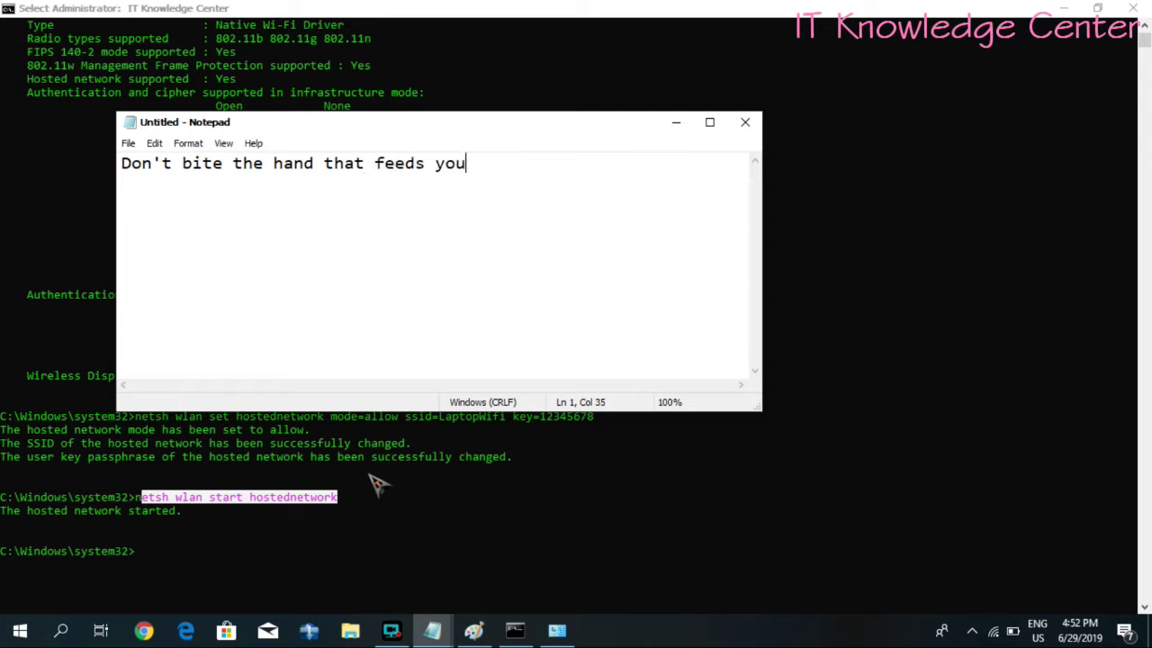